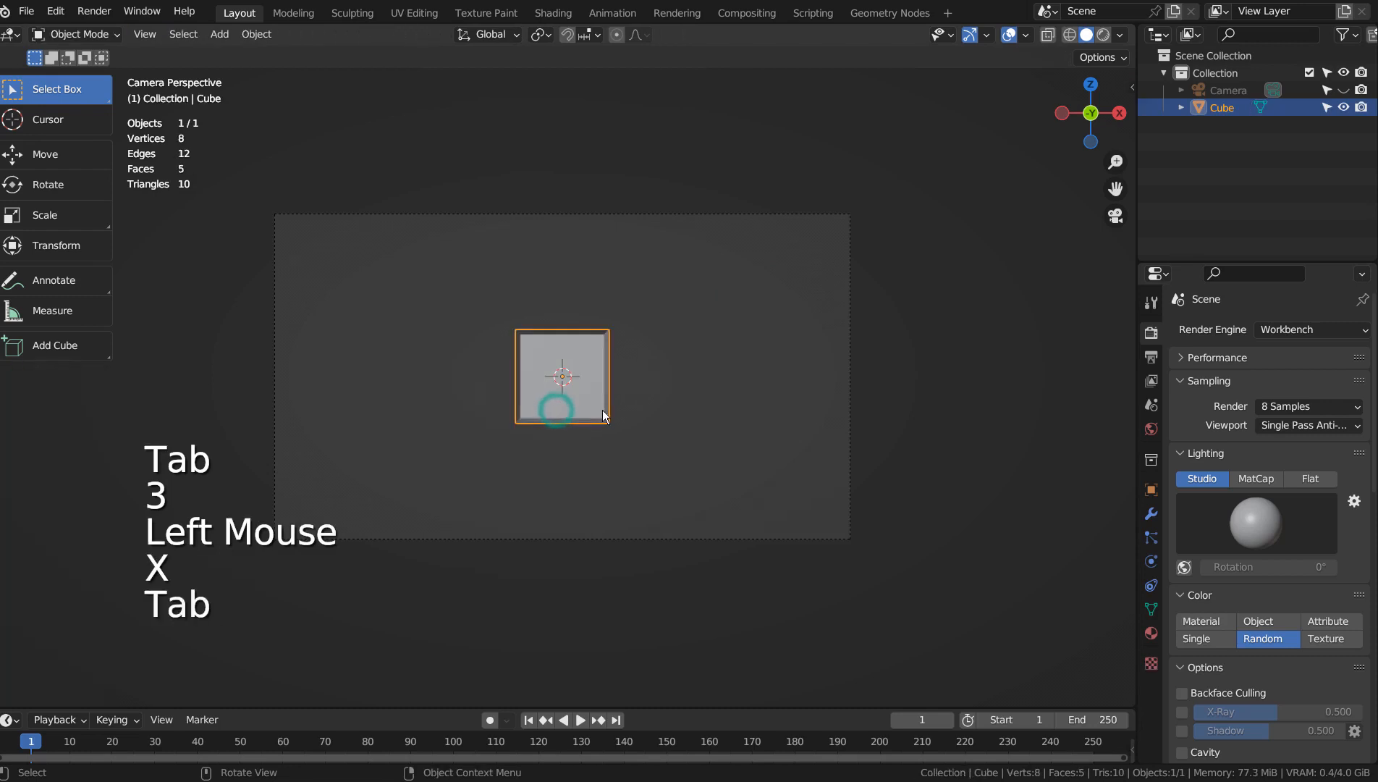
Step: Scale the open box up about 3.1 times uniformly and stretch it about 1.8 times along X to cover the camera frame
key("s")
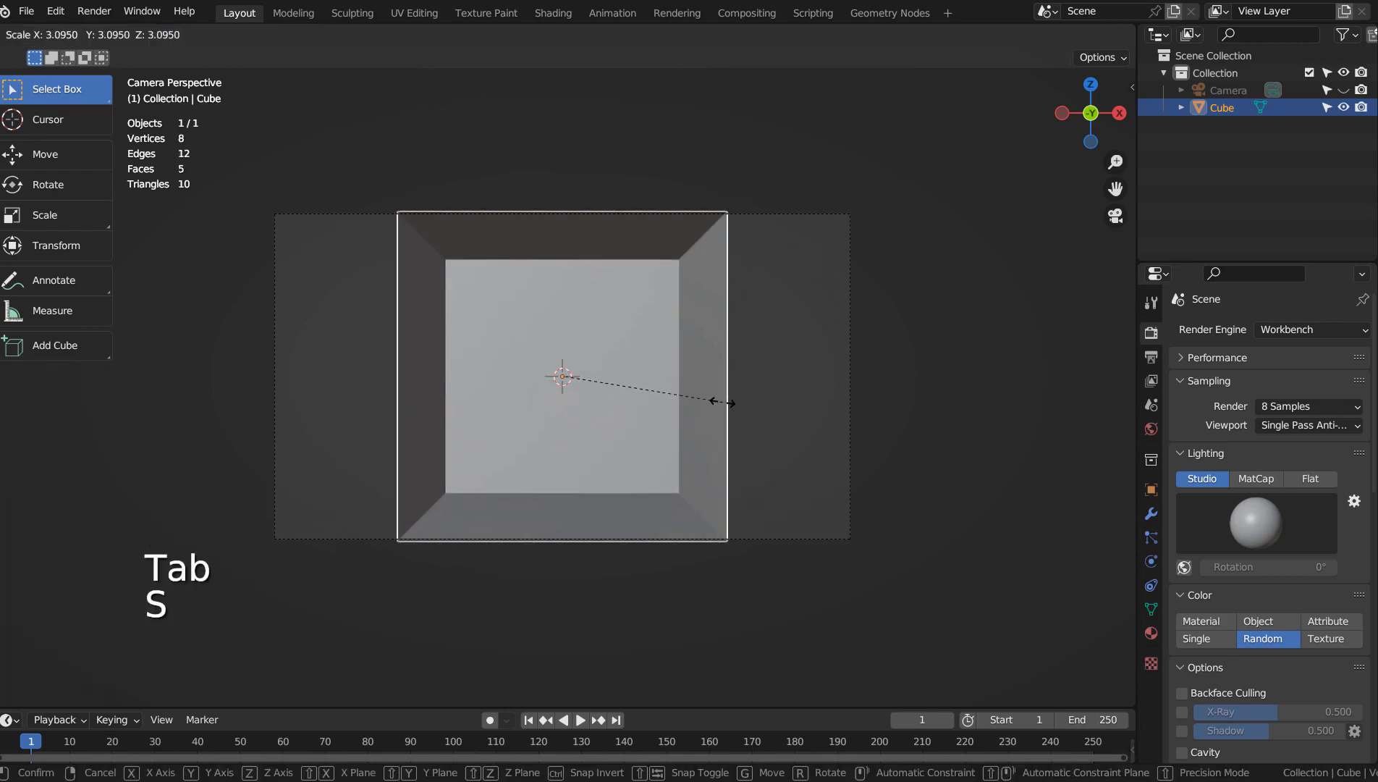
left_click(723, 403)
key("s")
key("x")
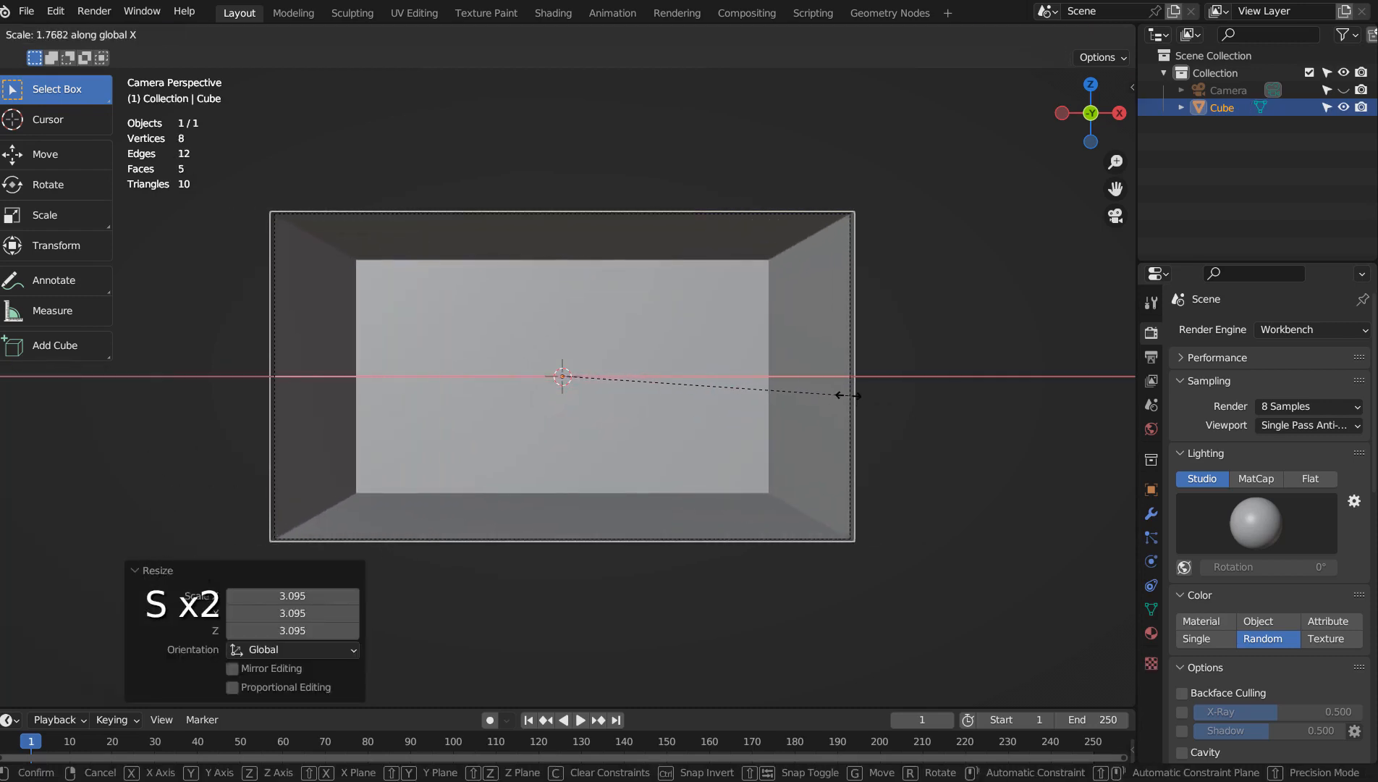
left_click(844, 395)
key("s")
key("x")
left_click(846, 395)
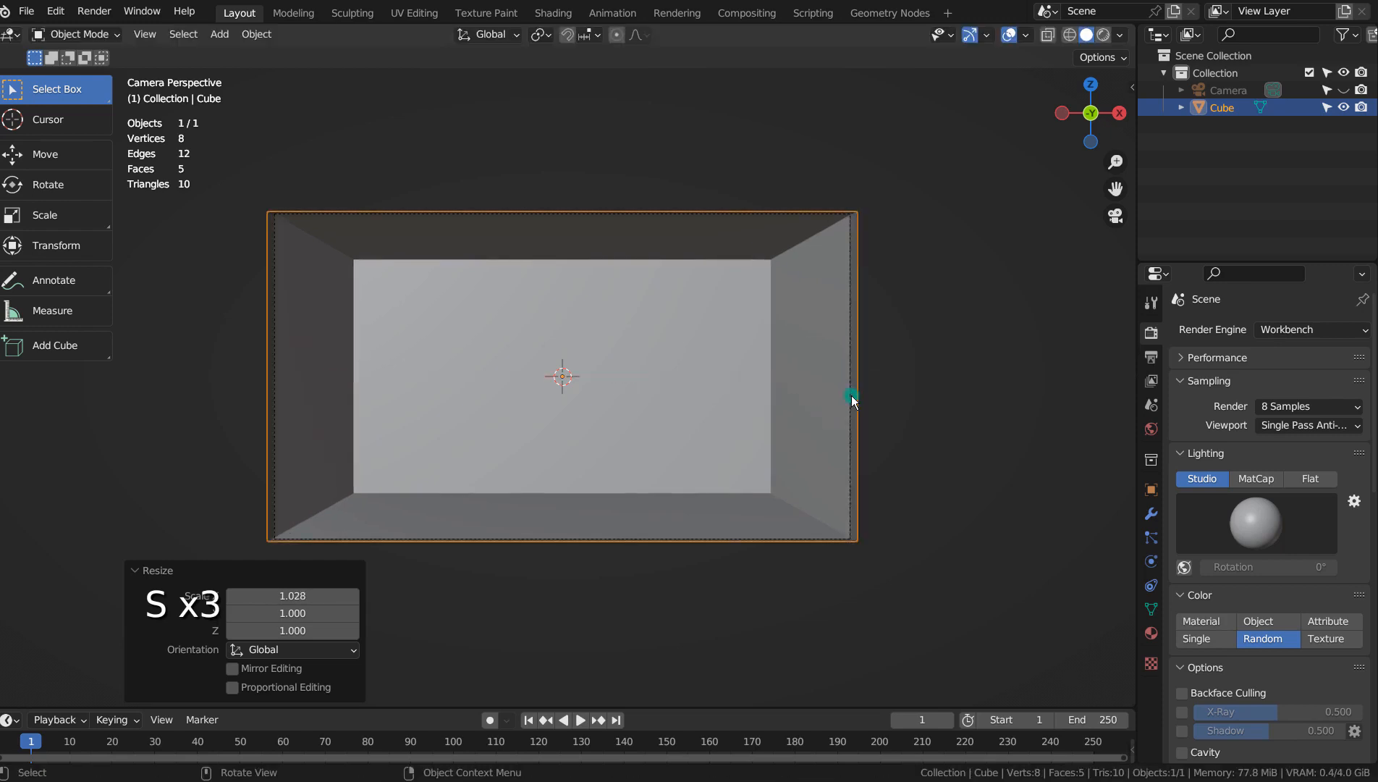
Step: Move the box's back face about 2.9 m along negative X and shrink it to roughly a third
key("Tab")
key("3")
left_click(636, 381)
key("g")
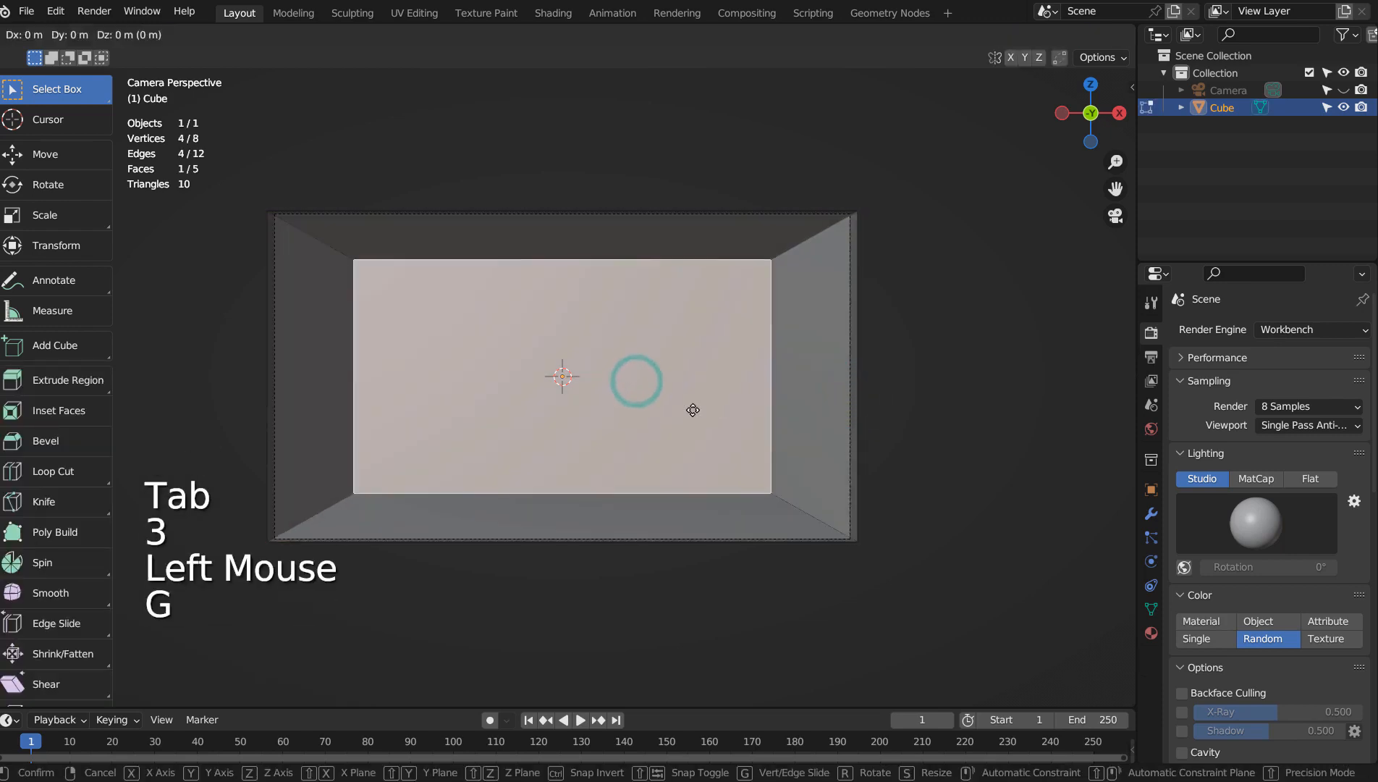
left_click(614, 405)
key("s")
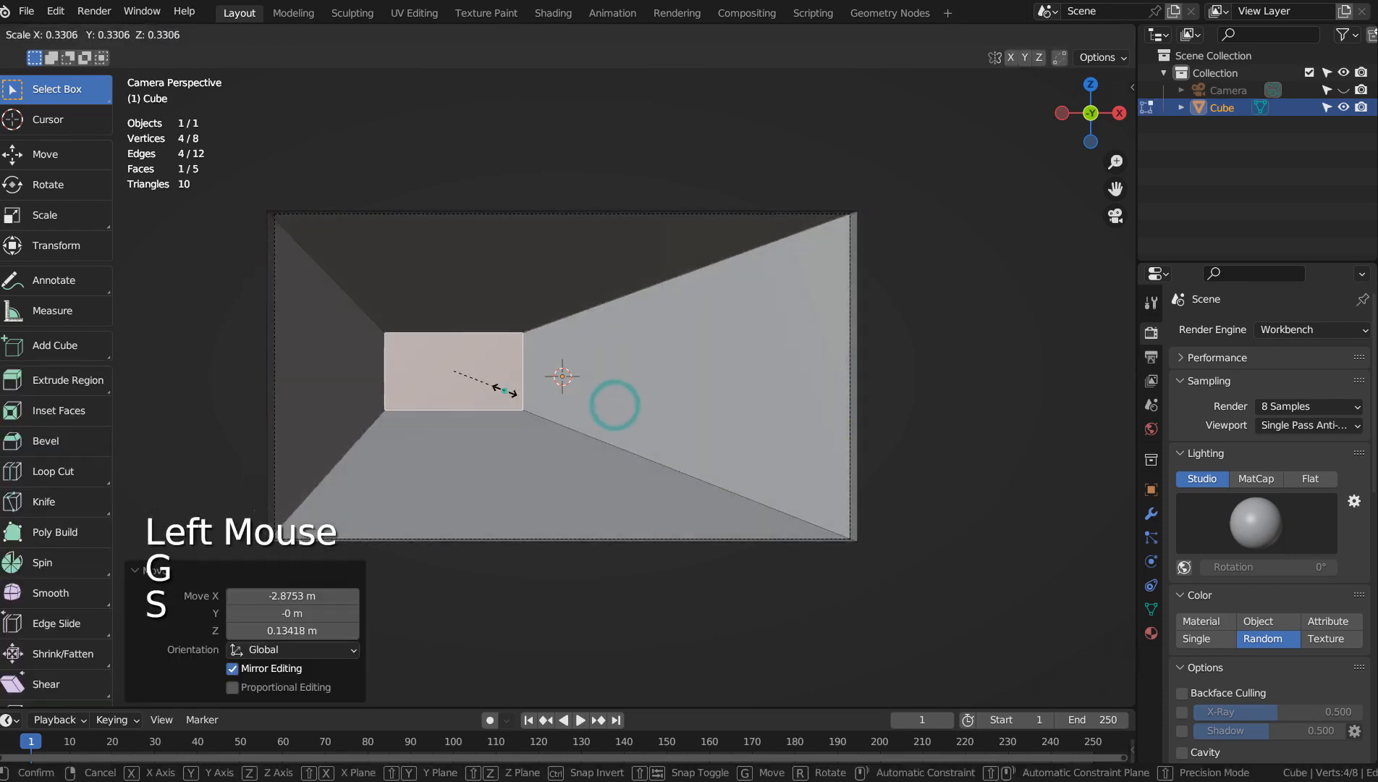
left_click(504, 394)
Step: Shift the back face about 2.6 m further along negative X and enlarge it about 2.5 times to form an angled room corner
key("g")
left_click(418, 396)
key("s")
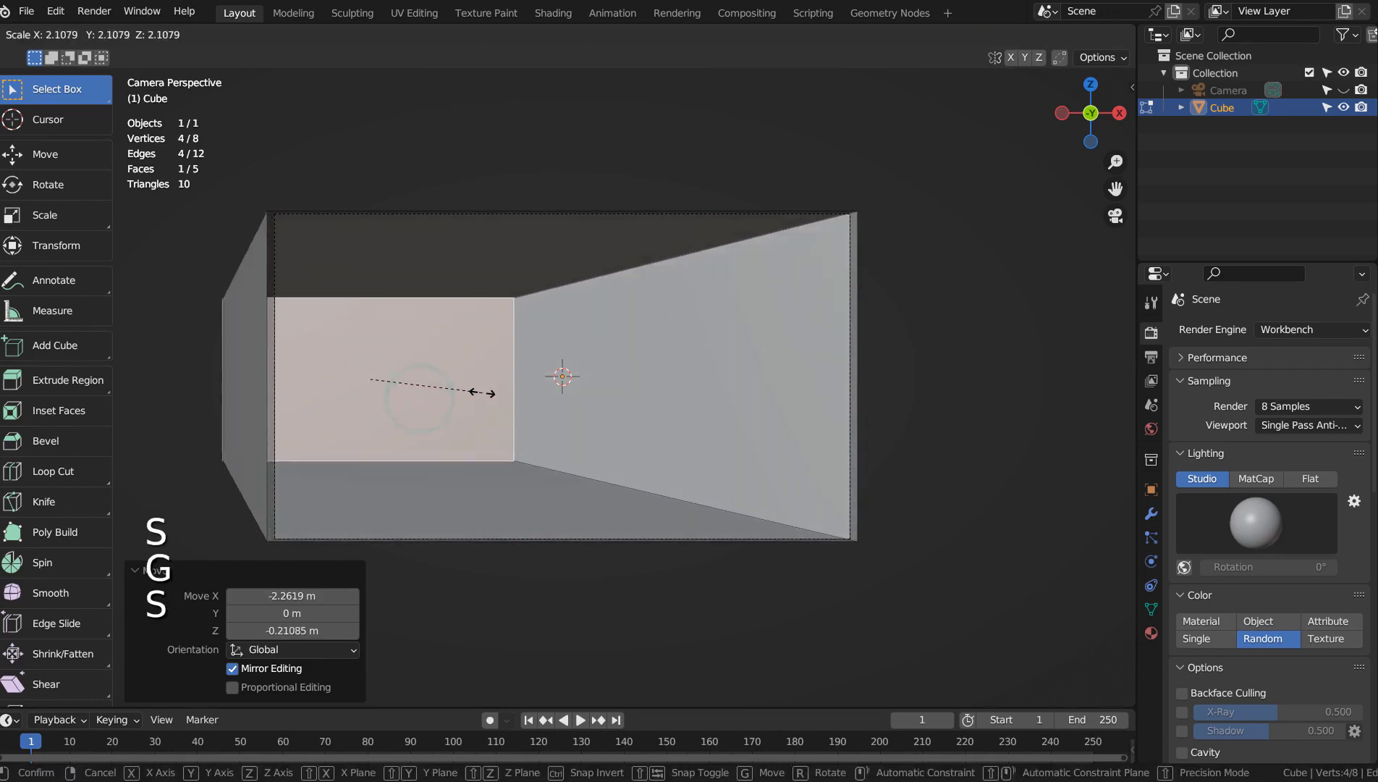
left_click(503, 395)
key("g")
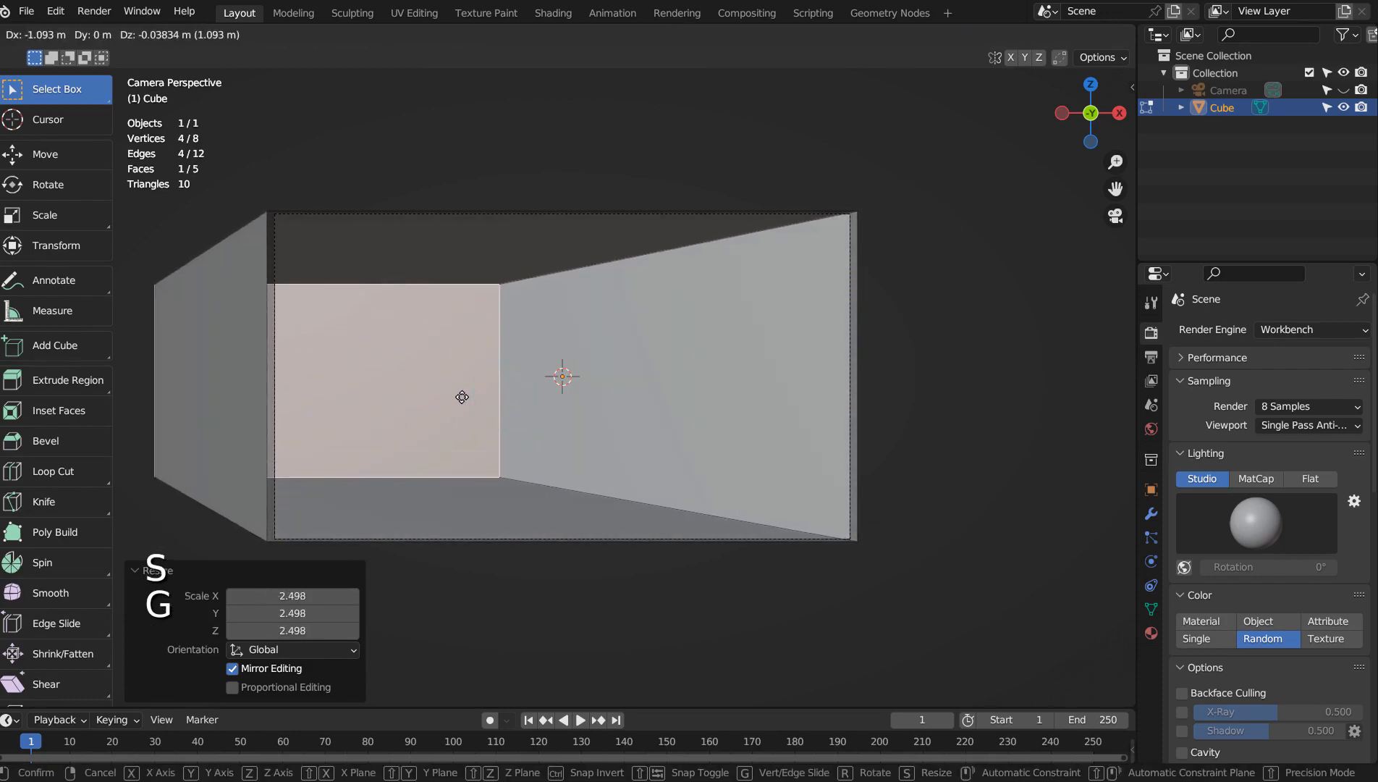
left_click(490, 398)
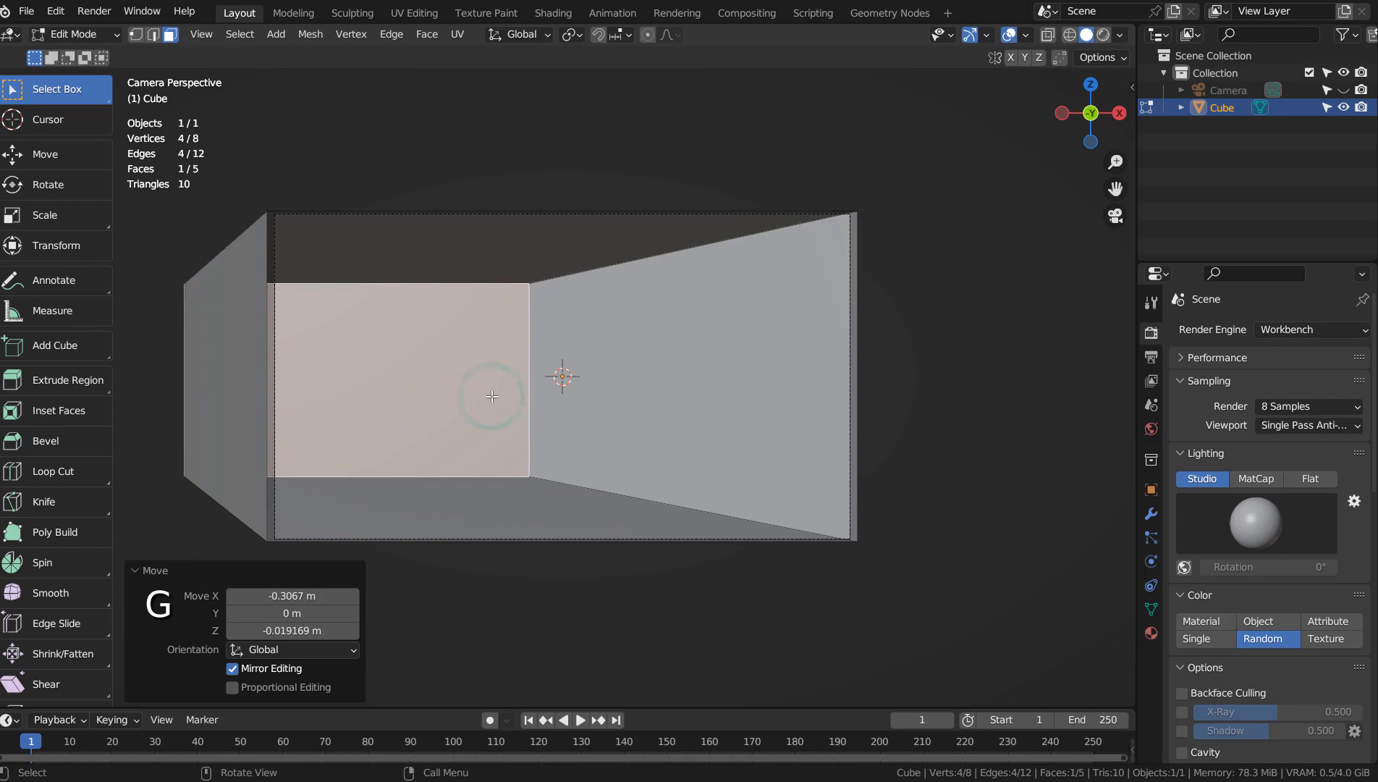
key("Tab")
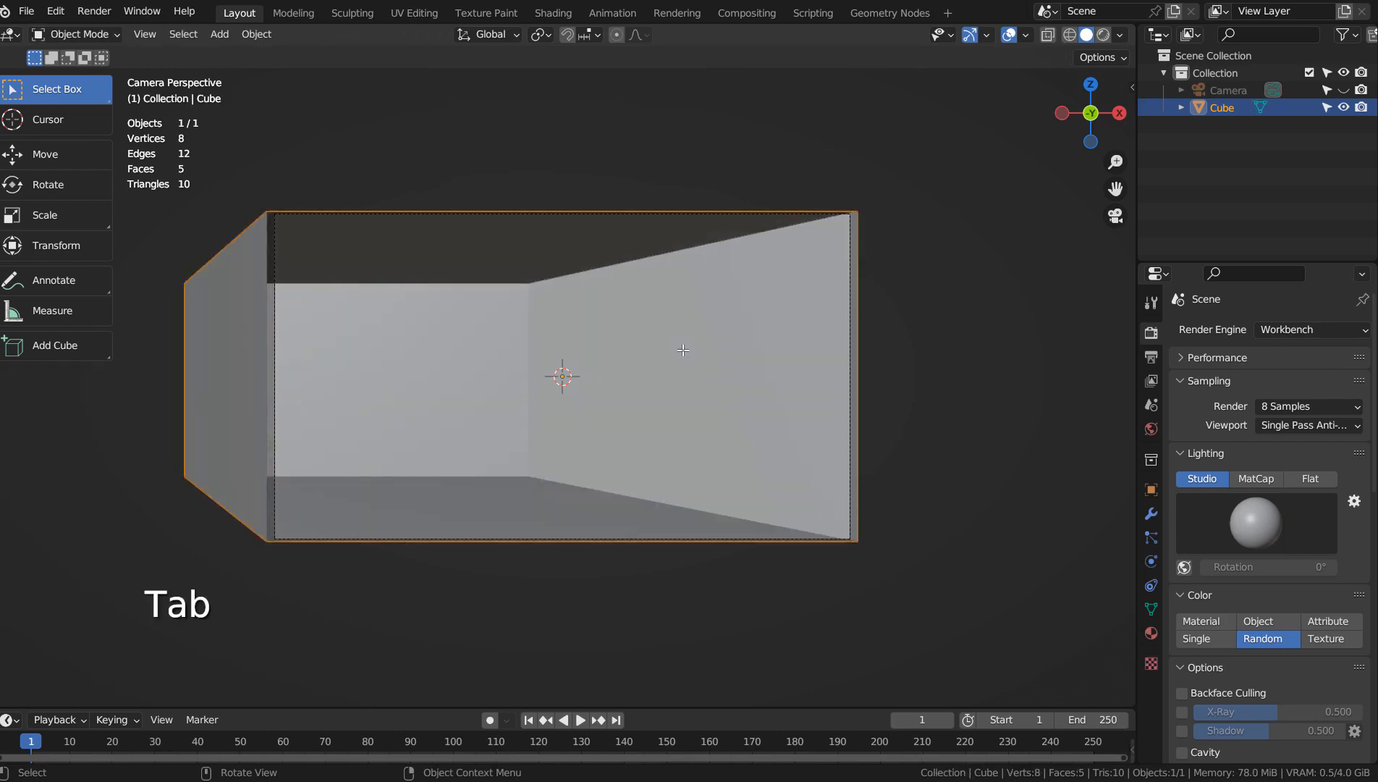
Step: Render the room box from the camera view in object mode
key("Tab")
key("Tab")
key("F12")
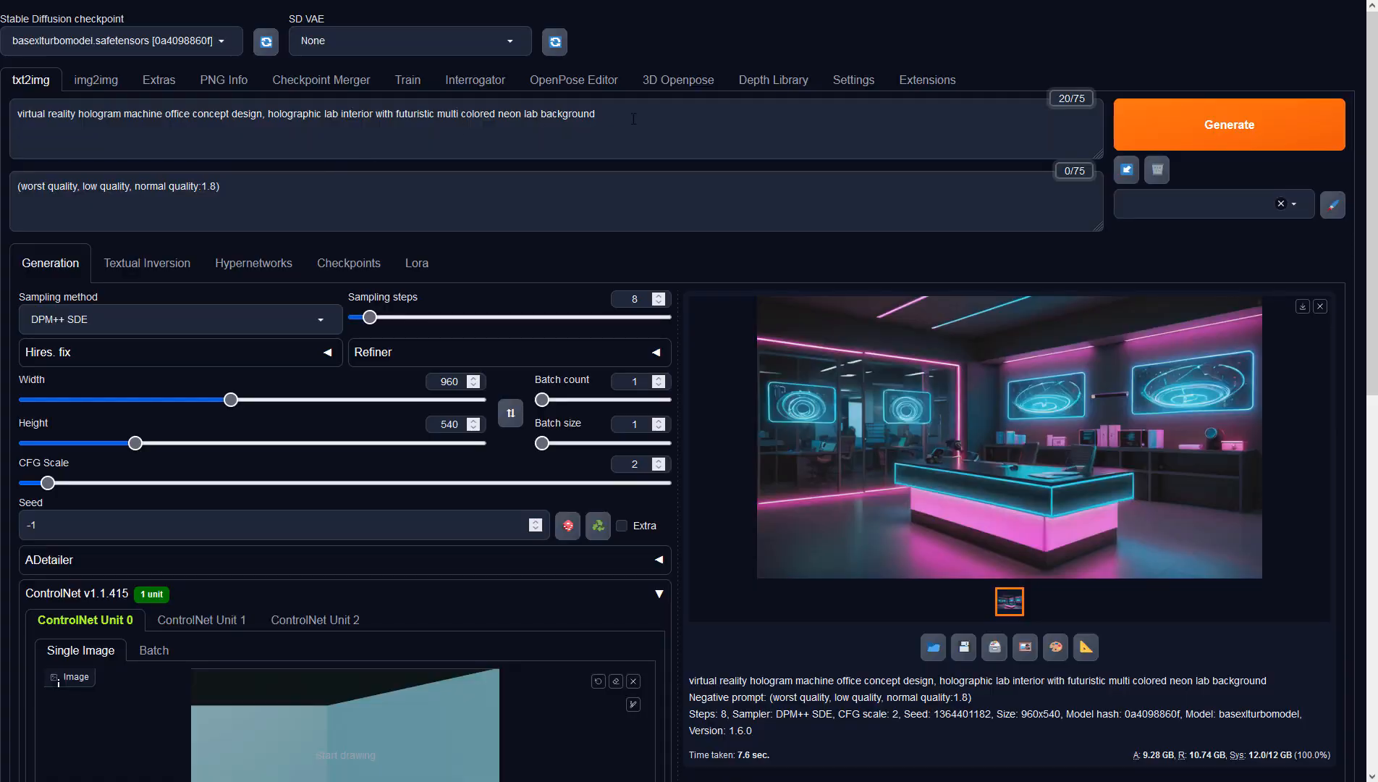
Step: Switch to Stable Diffusion WebUI and review the text-to-image prompt, negative prompt, width and height
left_click(633, 118)
left_click(606, 201)
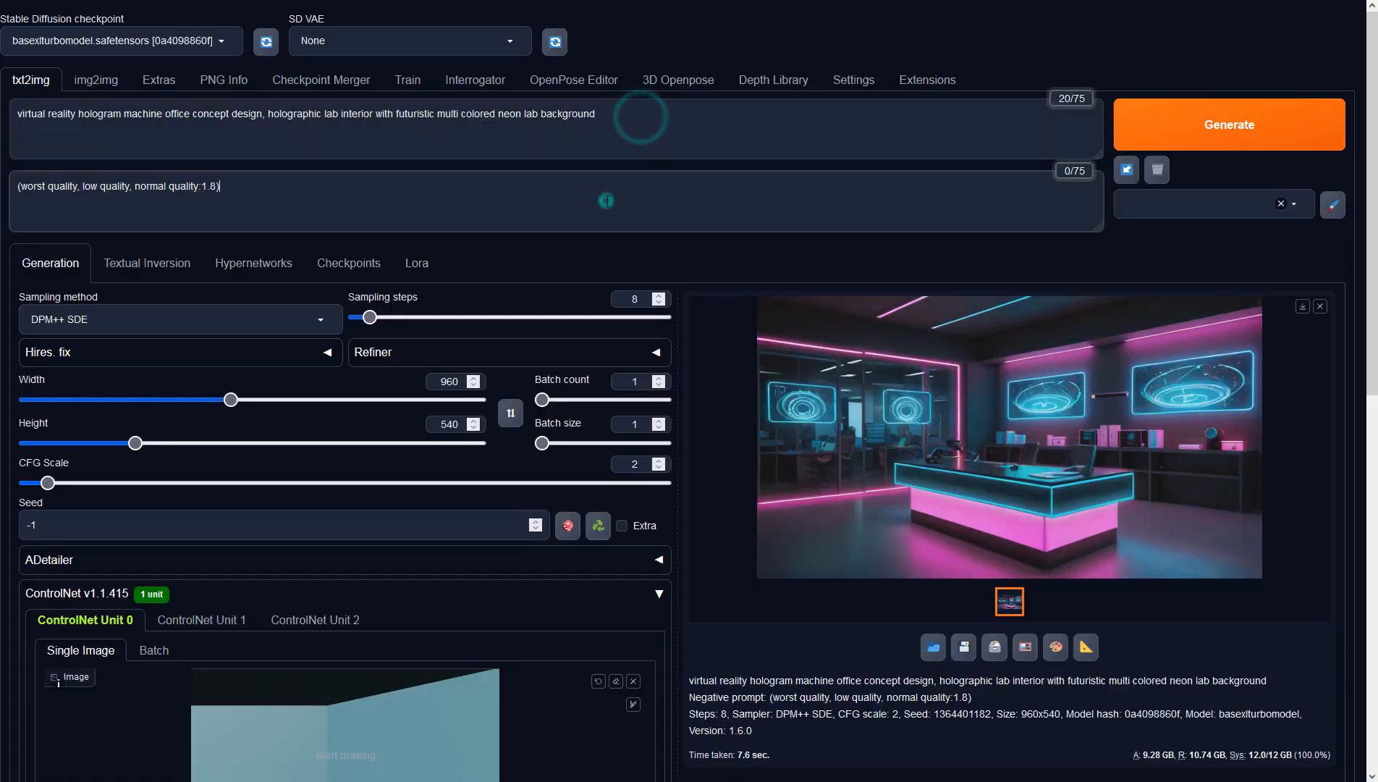
left_click(463, 383)
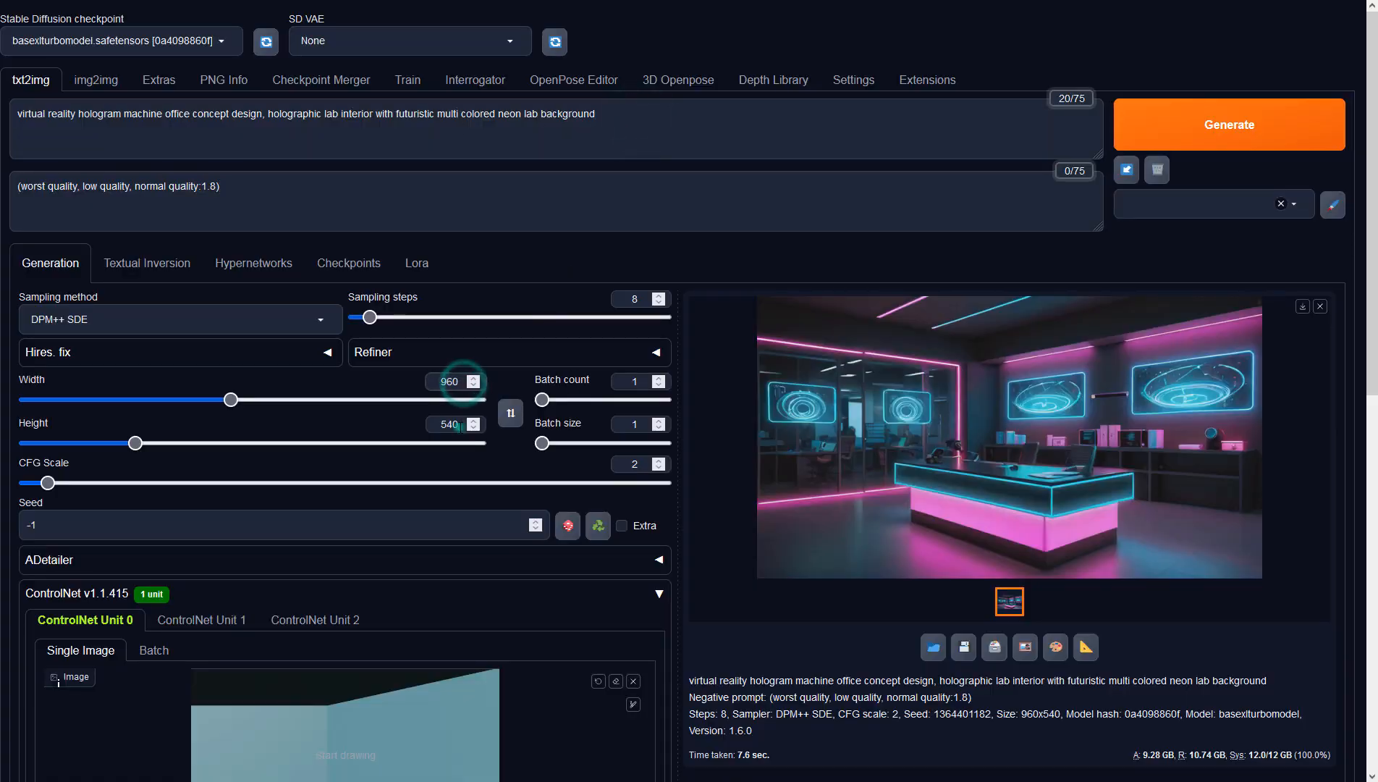
left_click(460, 428)
left_click(726, 693)
Step: Set ControlNet Unit 0 to Depth with preprocessor none and the model sai_xl_depth_256lora
scroll(726, 693, "down", 5)
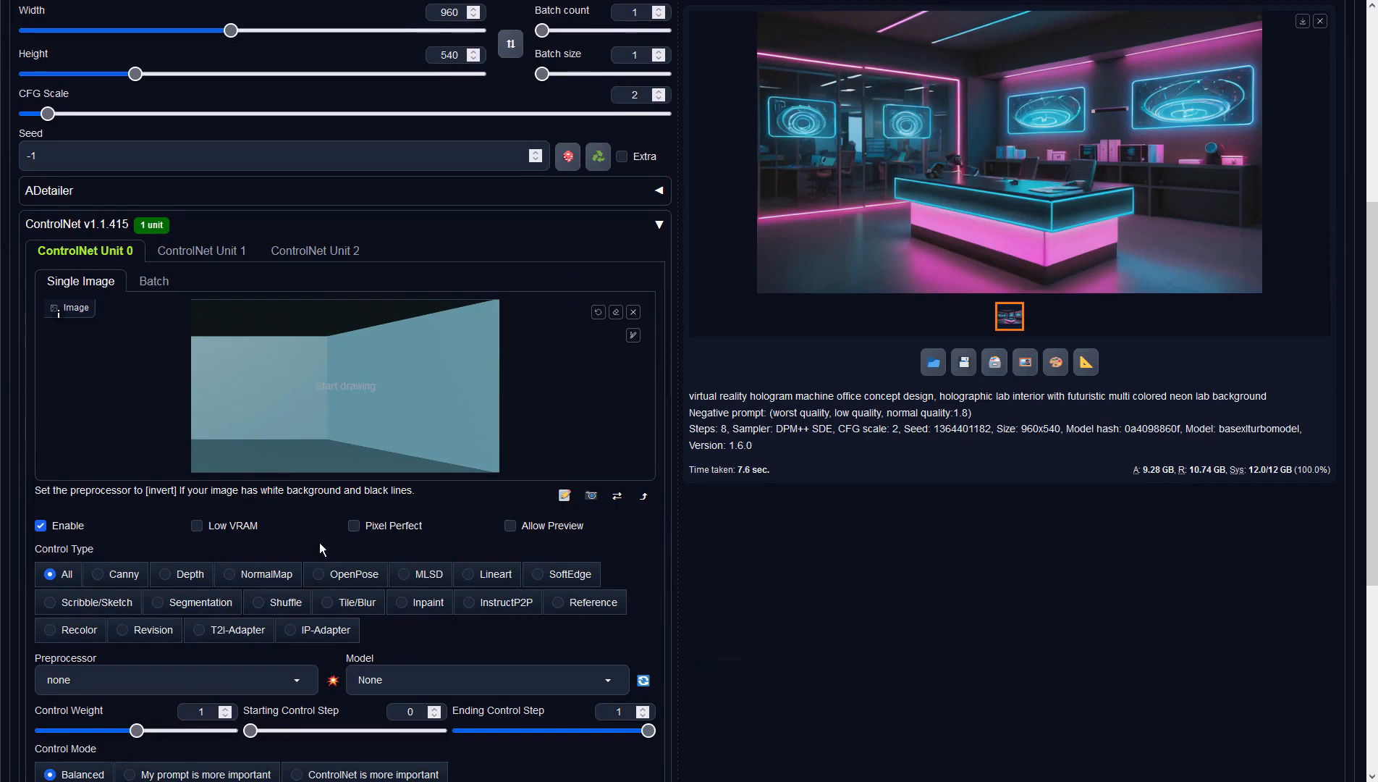
left_click(192, 579)
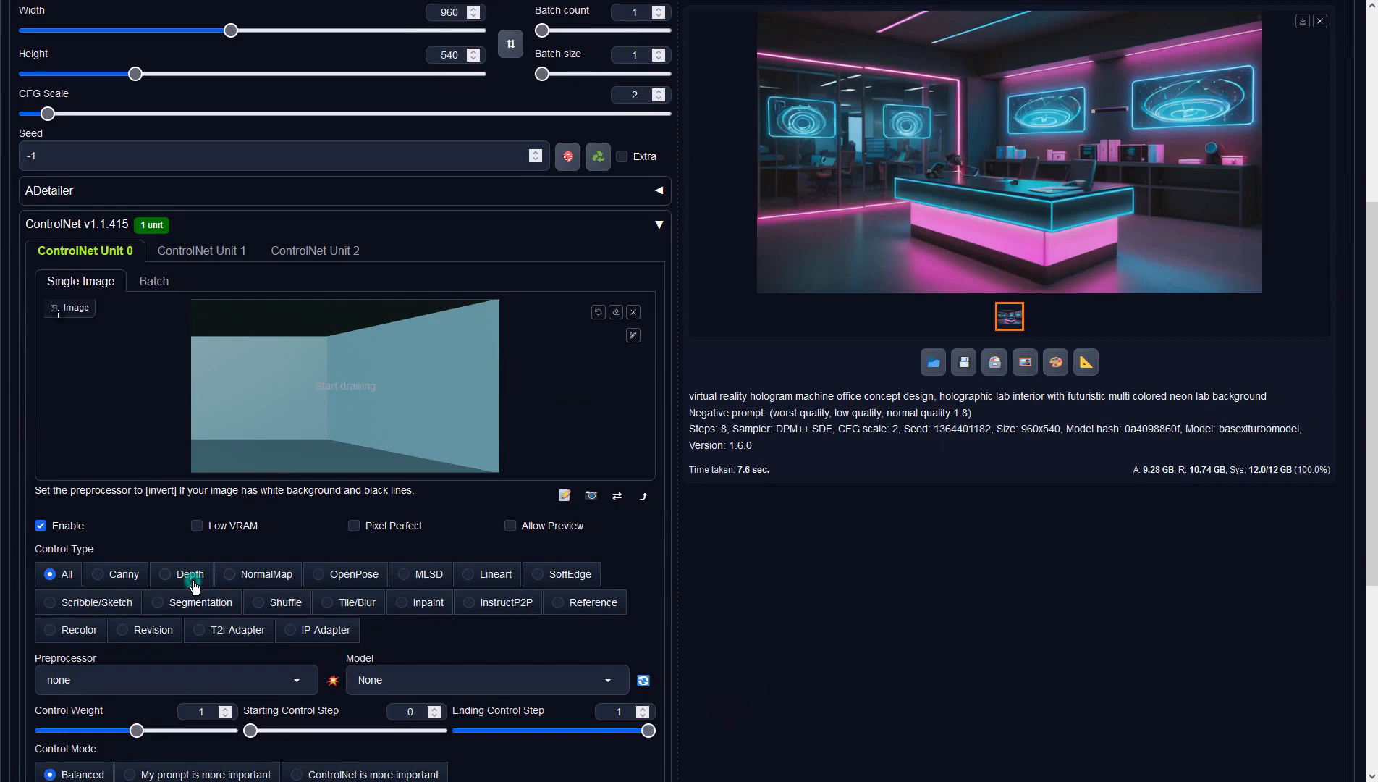
left_click(292, 673)
left_click(121, 596)
left_click(398, 669)
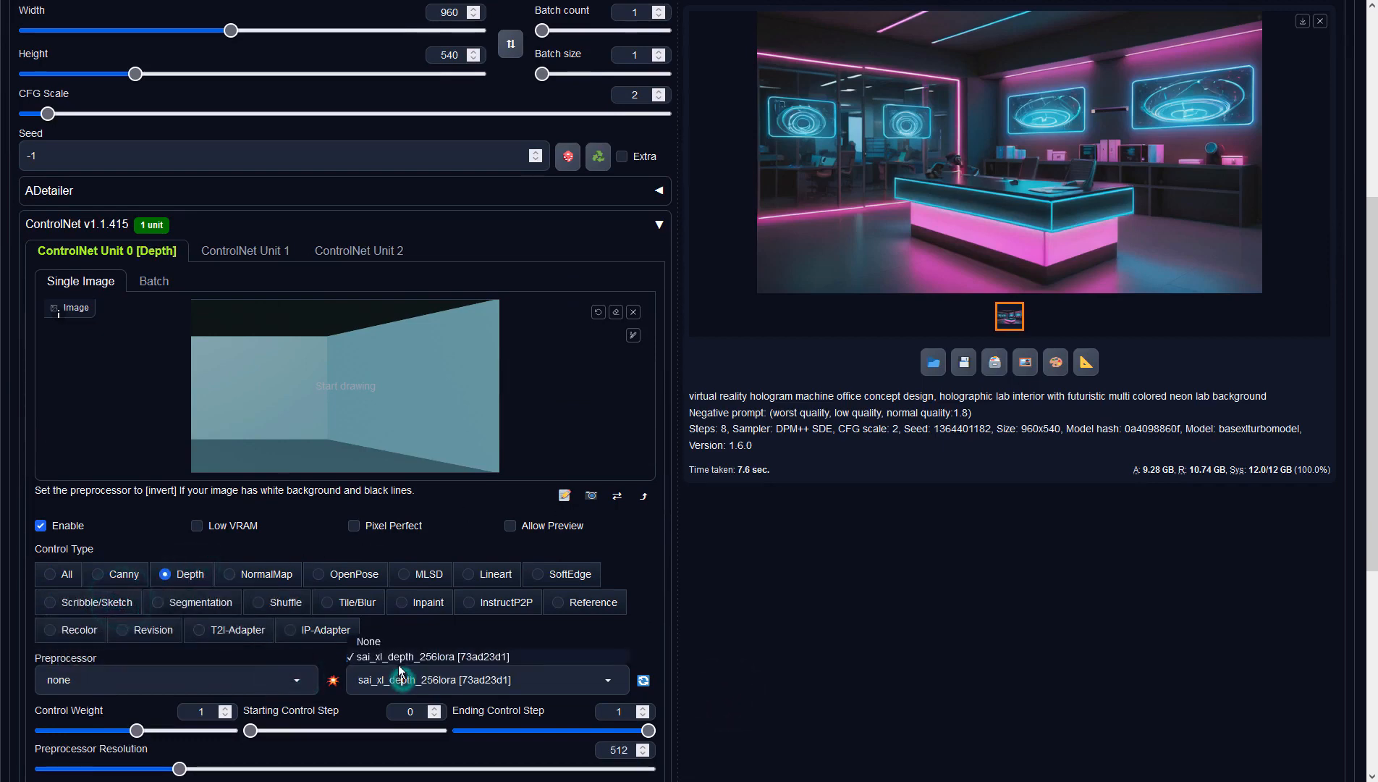
left_click(397, 658)
Step: Generate the text-to-image result from the depth-guided room and inspect it at full size
scroll(834, 436, "up", 5)
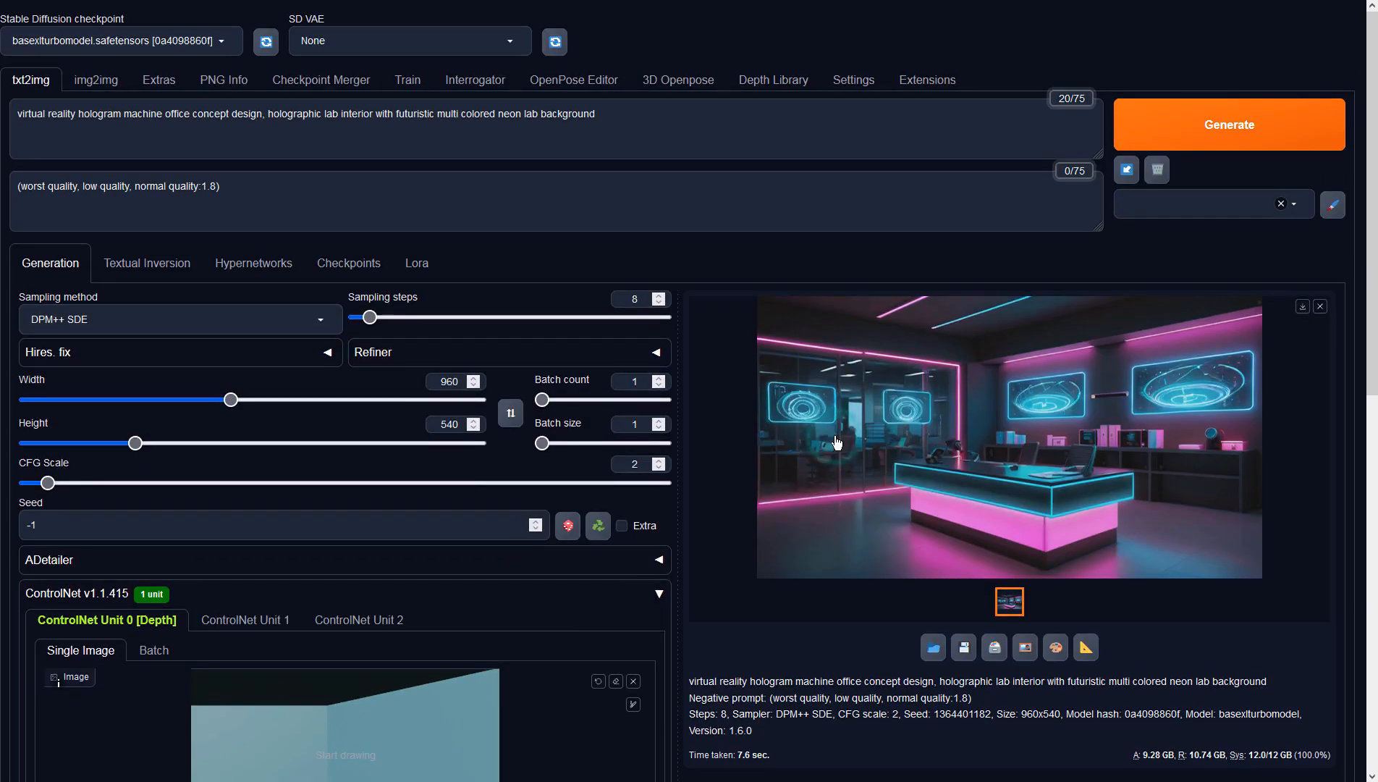
left_click(1144, 138)
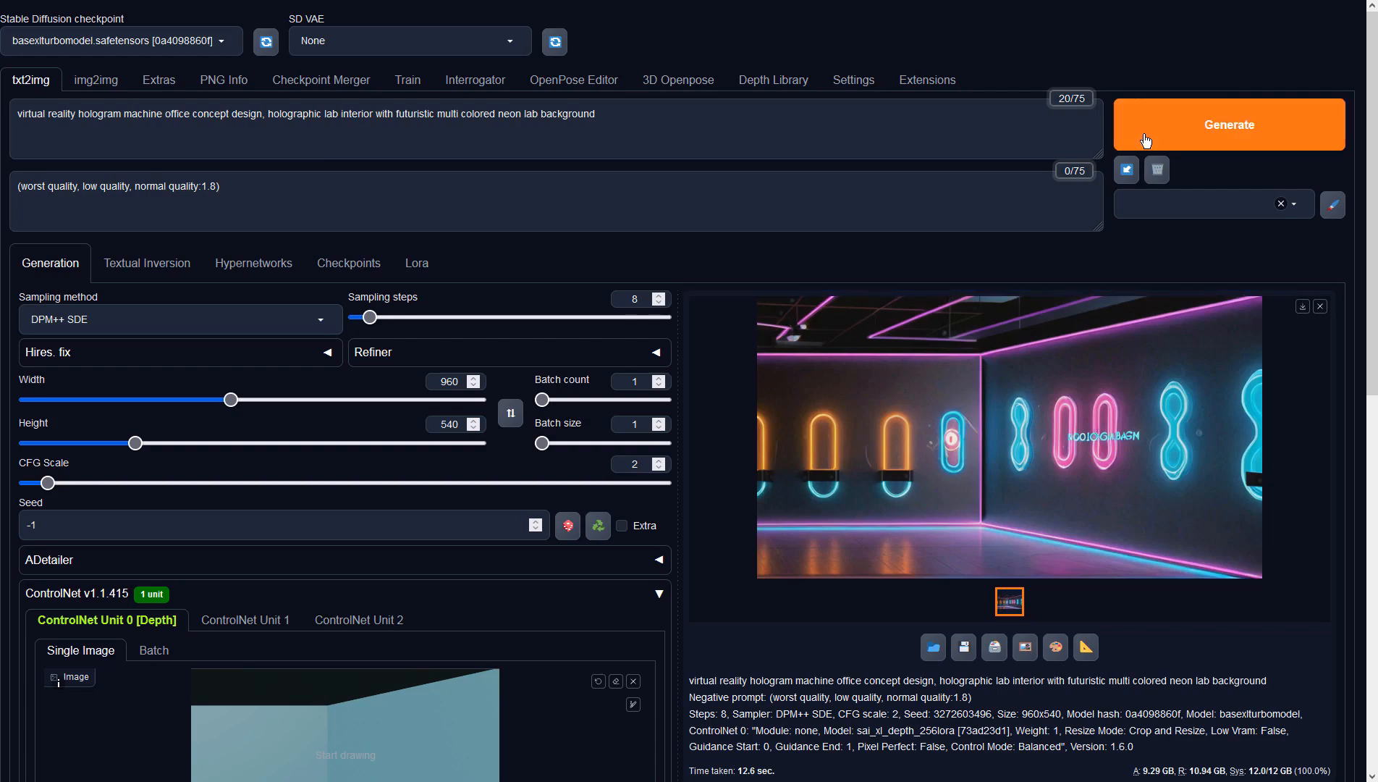
left_click(1016, 384)
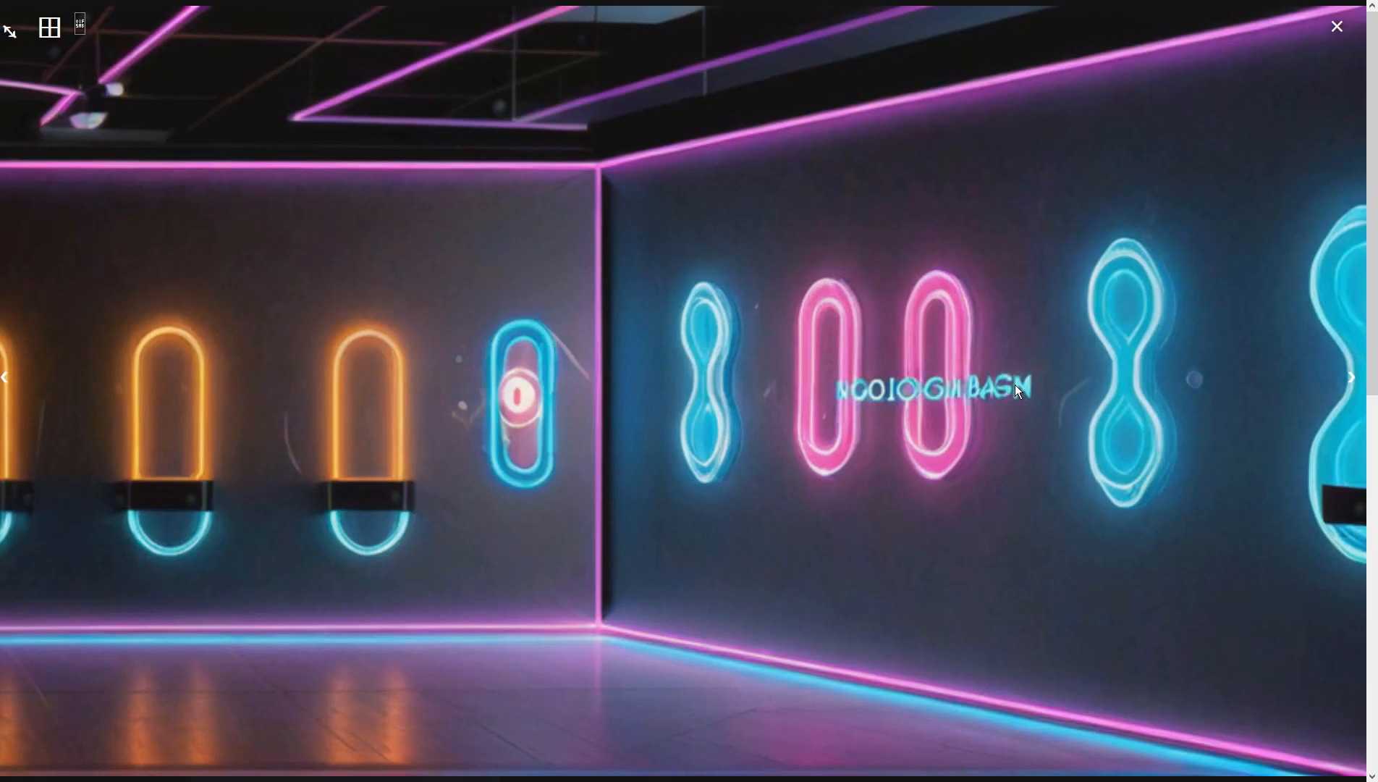
left_click(1015, 384)
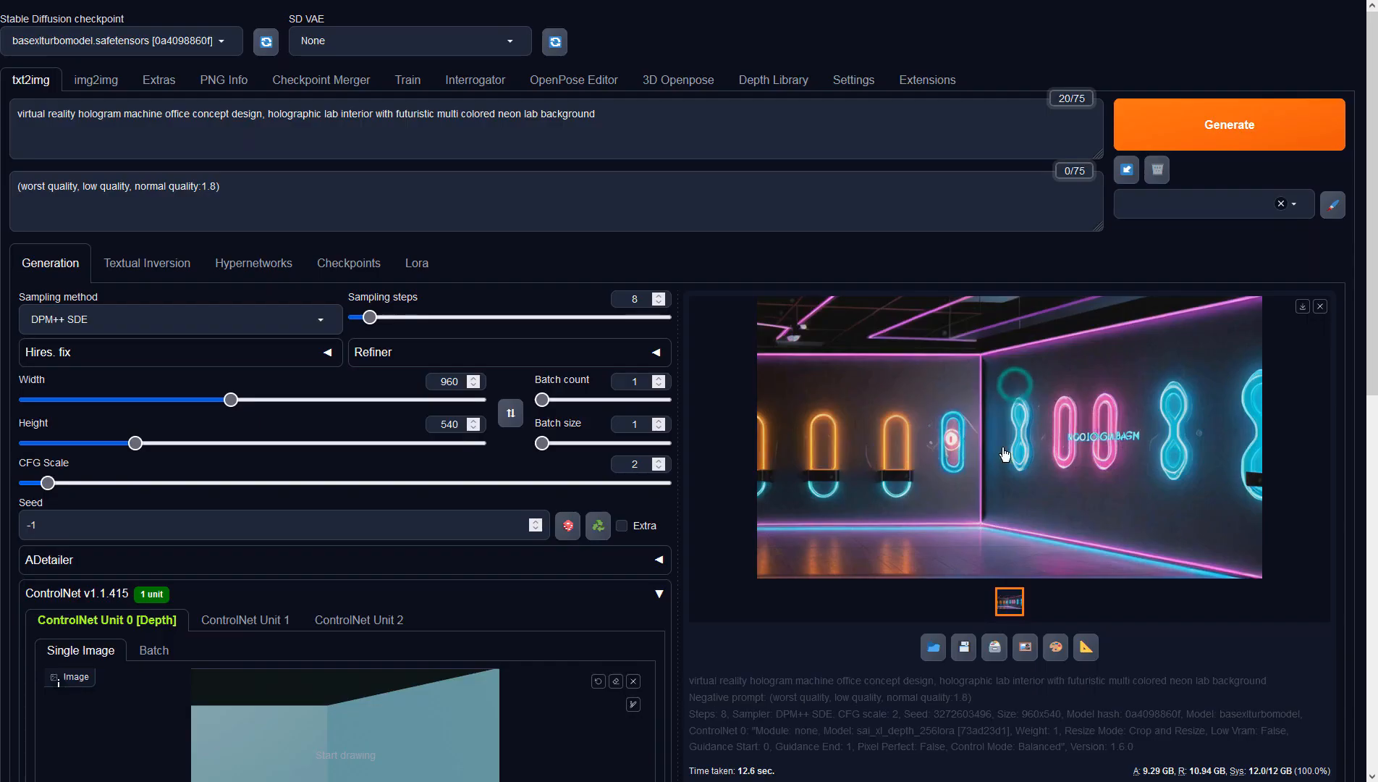
Step: Send the generated room to img2img and set the sampling method to DPM++ SDE and the CFG scale to 2
left_click(1025, 646)
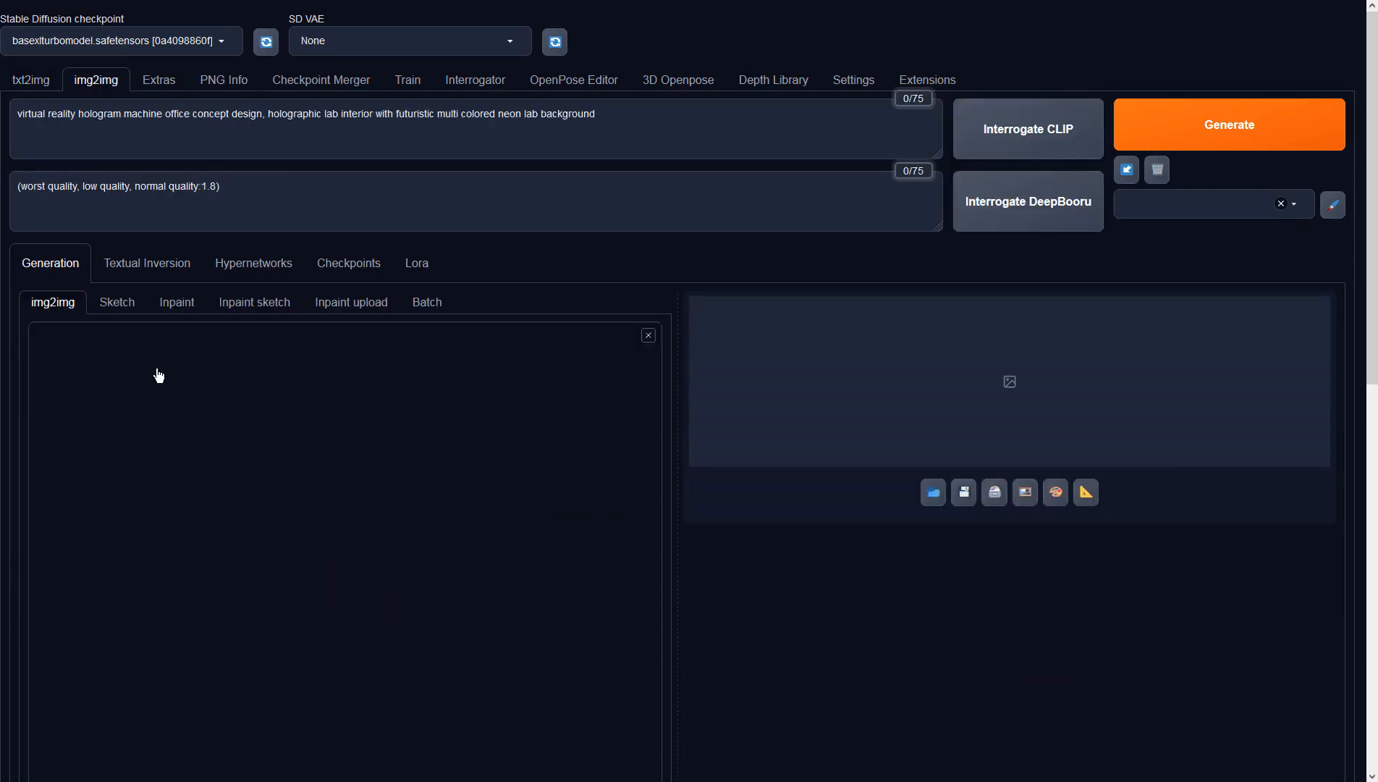
scroll(161, 403, "down", 5)
scroll(161, 403, "down", 3)
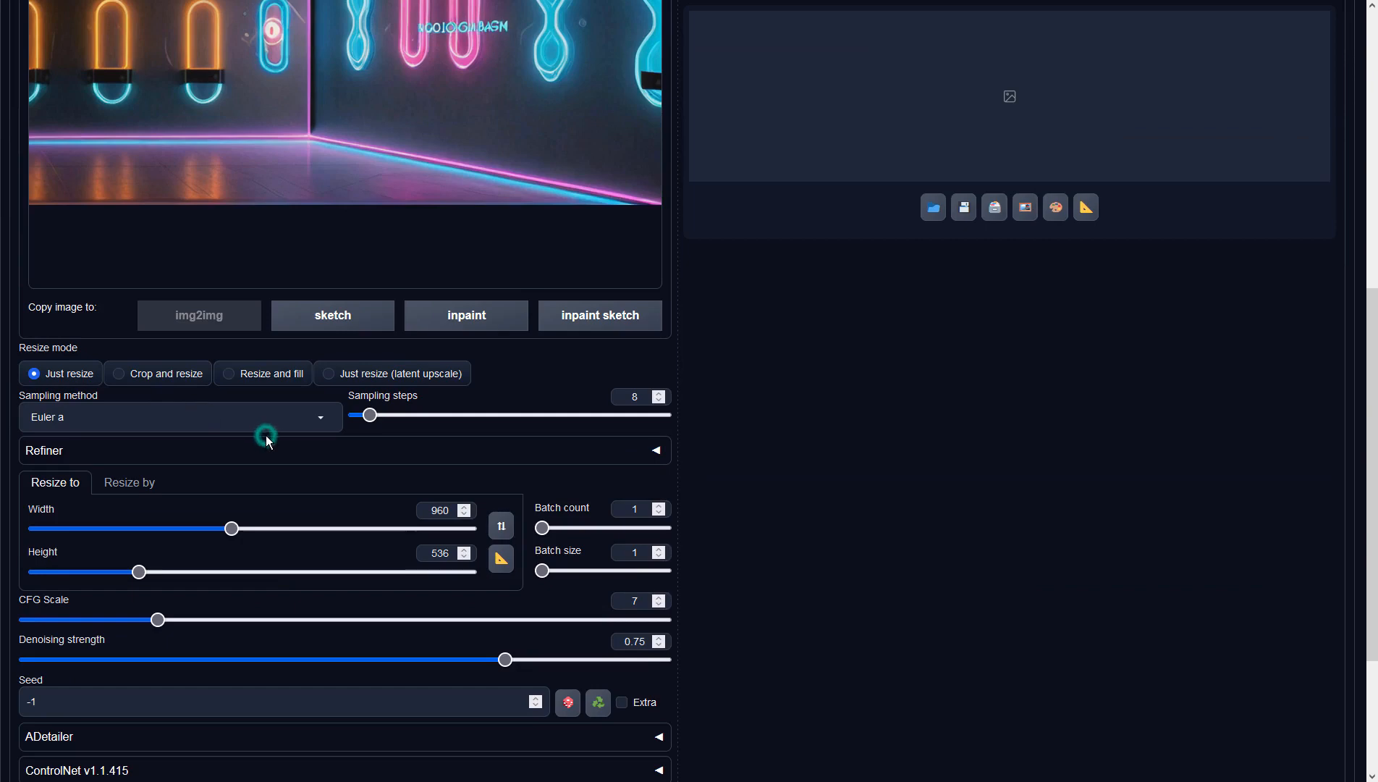
left_click(274, 418)
left_click(91, 152)
left_click(630, 602)
left_click(751, 570)
Step: Generate the img2img version of the neon room and inspect it at full size
scroll(751, 570, "up", 3)
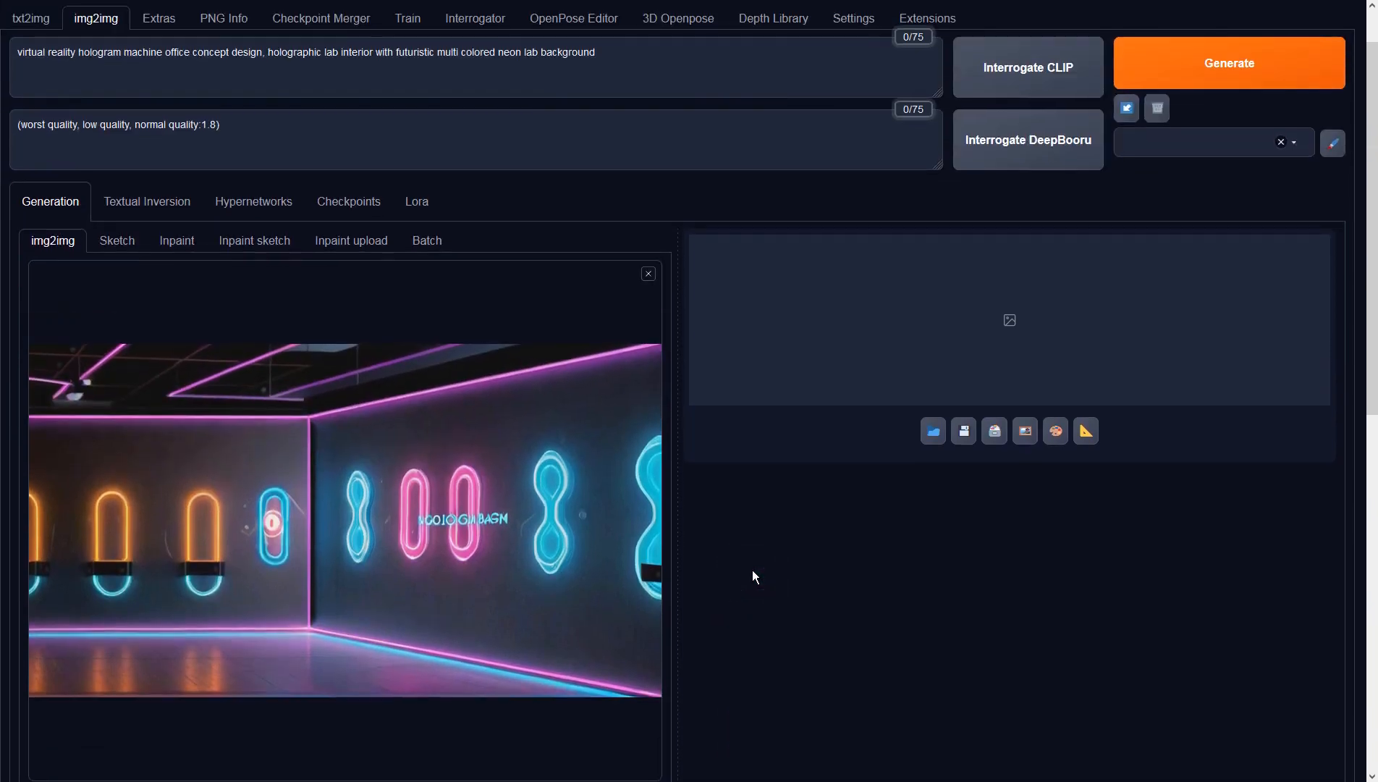
scroll(751, 575, "up", 2)
left_click(1149, 131)
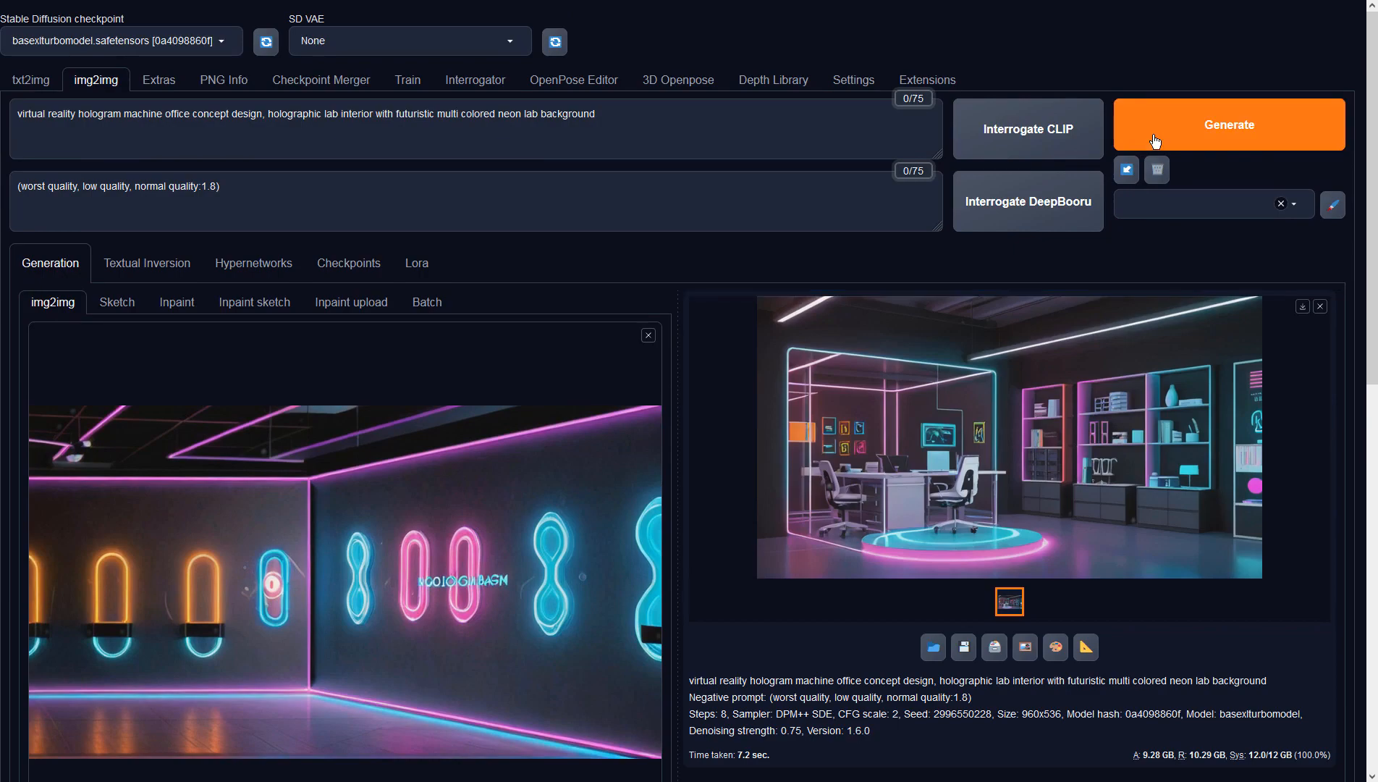
left_click(1150, 301)
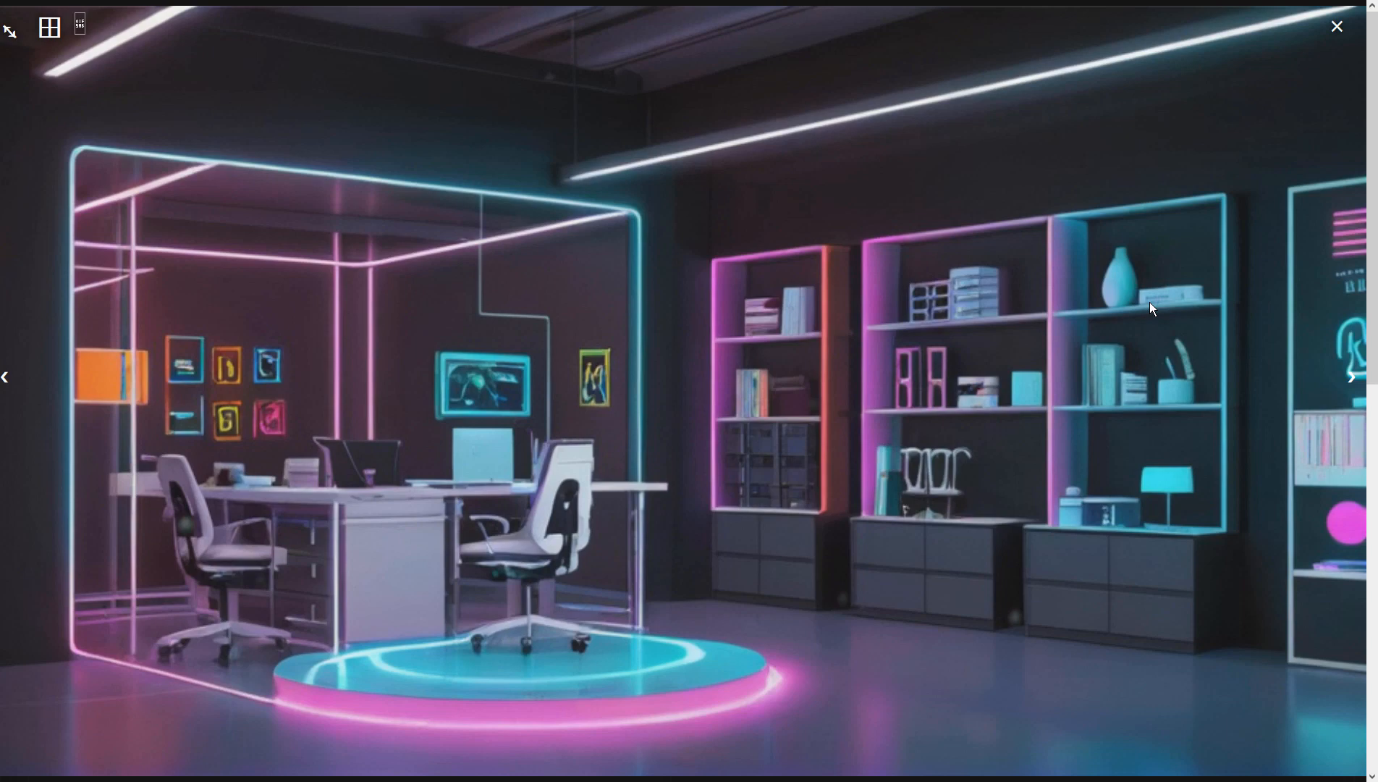
left_click(1150, 301)
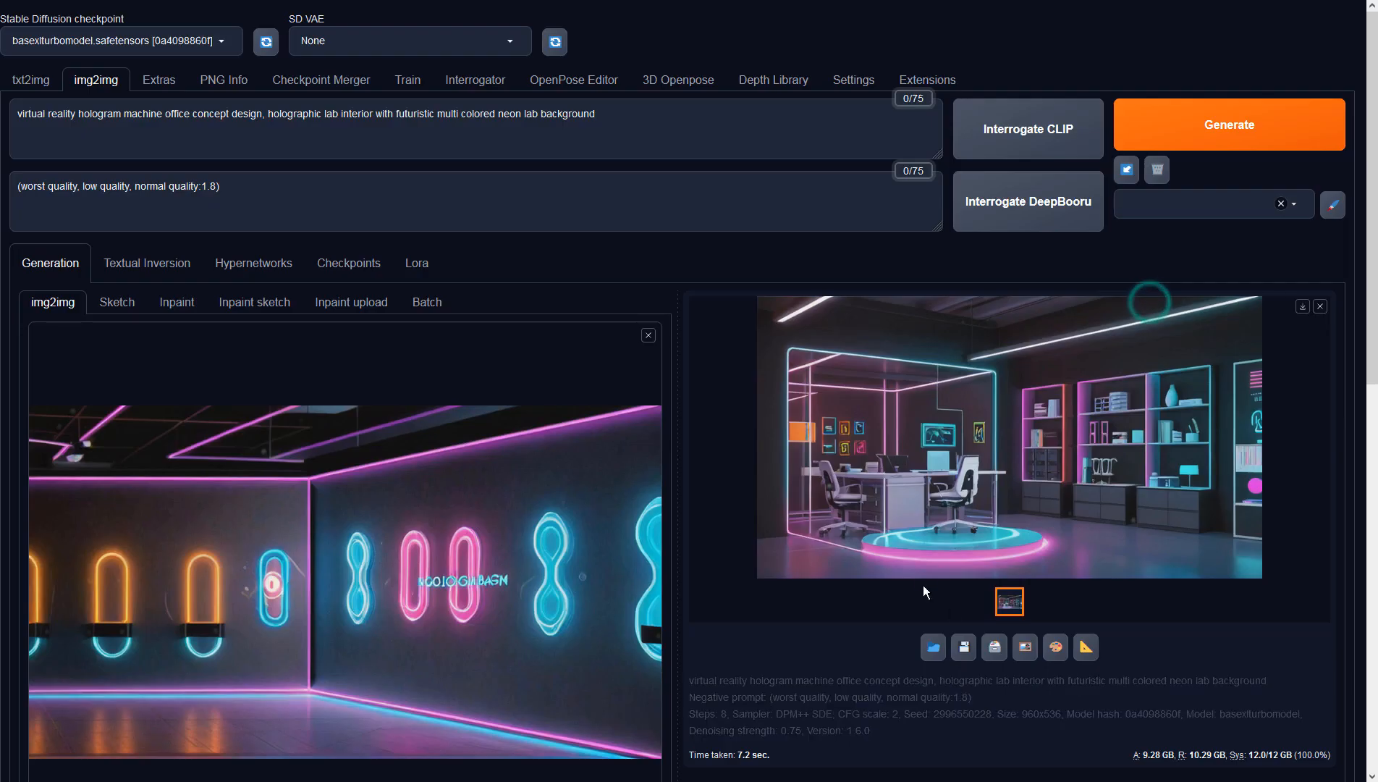
Step: Send the office image to Extras and set Upscaler 1 to 4x-UltraSharp with a resize factor of 1
scroll(1069, 600, "down", 1)
left_click(1084, 587)
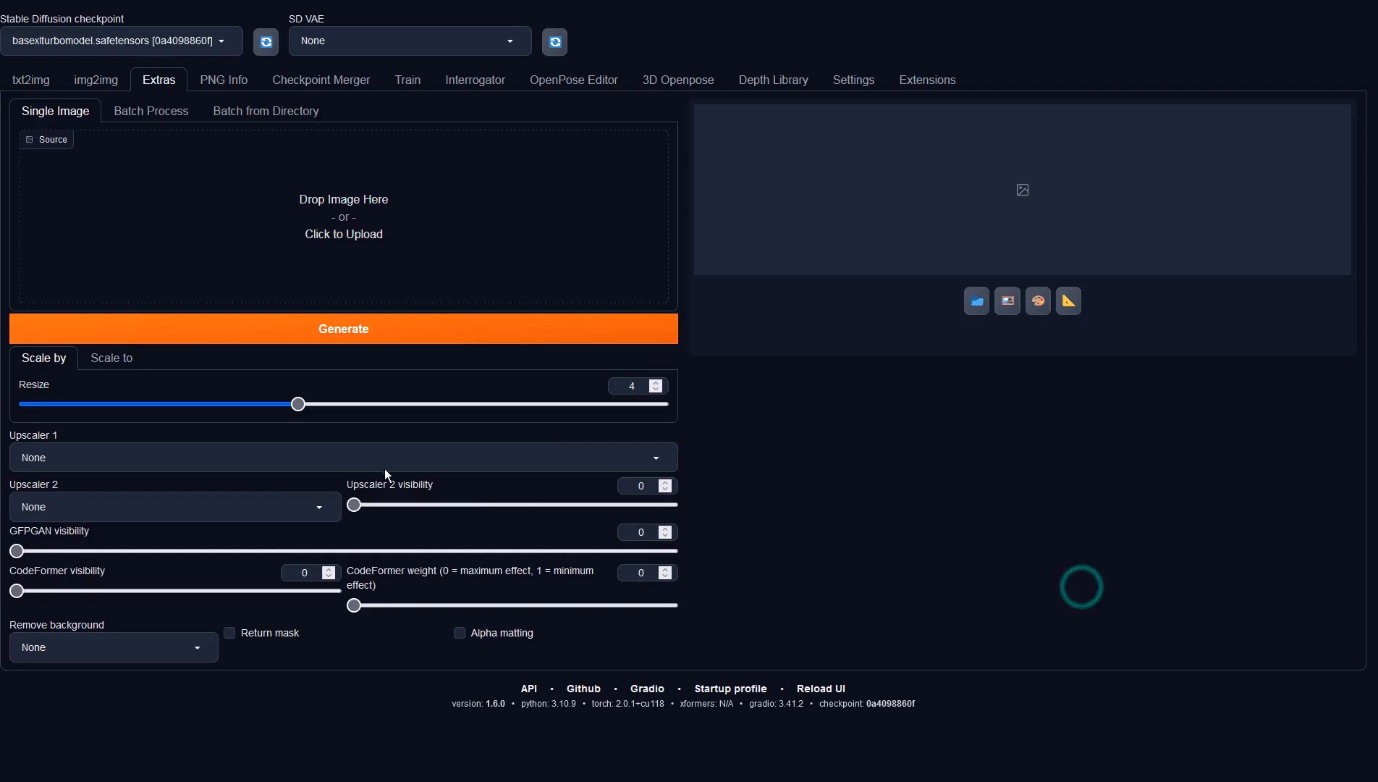
left_click(285, 454)
left_click(52, 345)
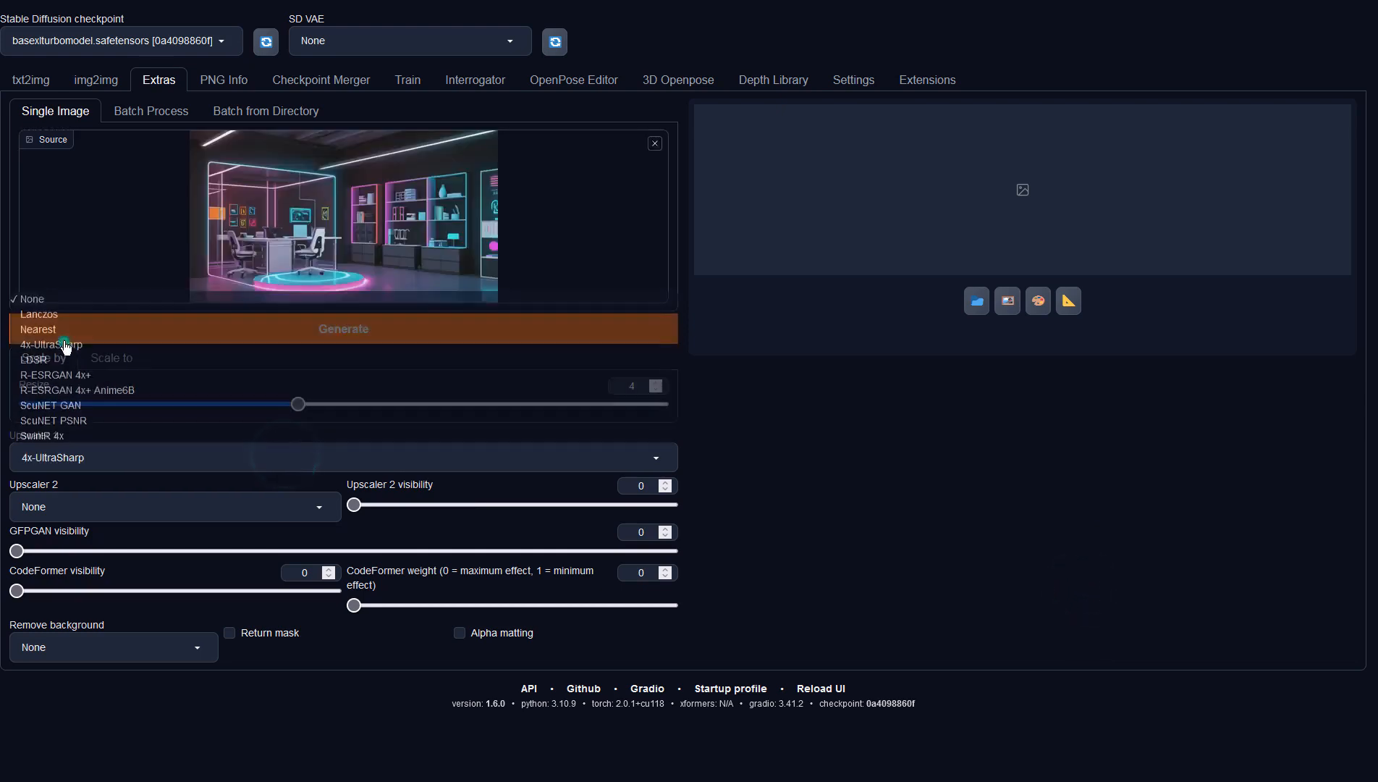
left_click_drag(297, 404, 244, 404)
left_click_drag(40, 411, 22, 404)
Step: Process the image with the upscaler and inspect the output at full size
left_click(421, 327)
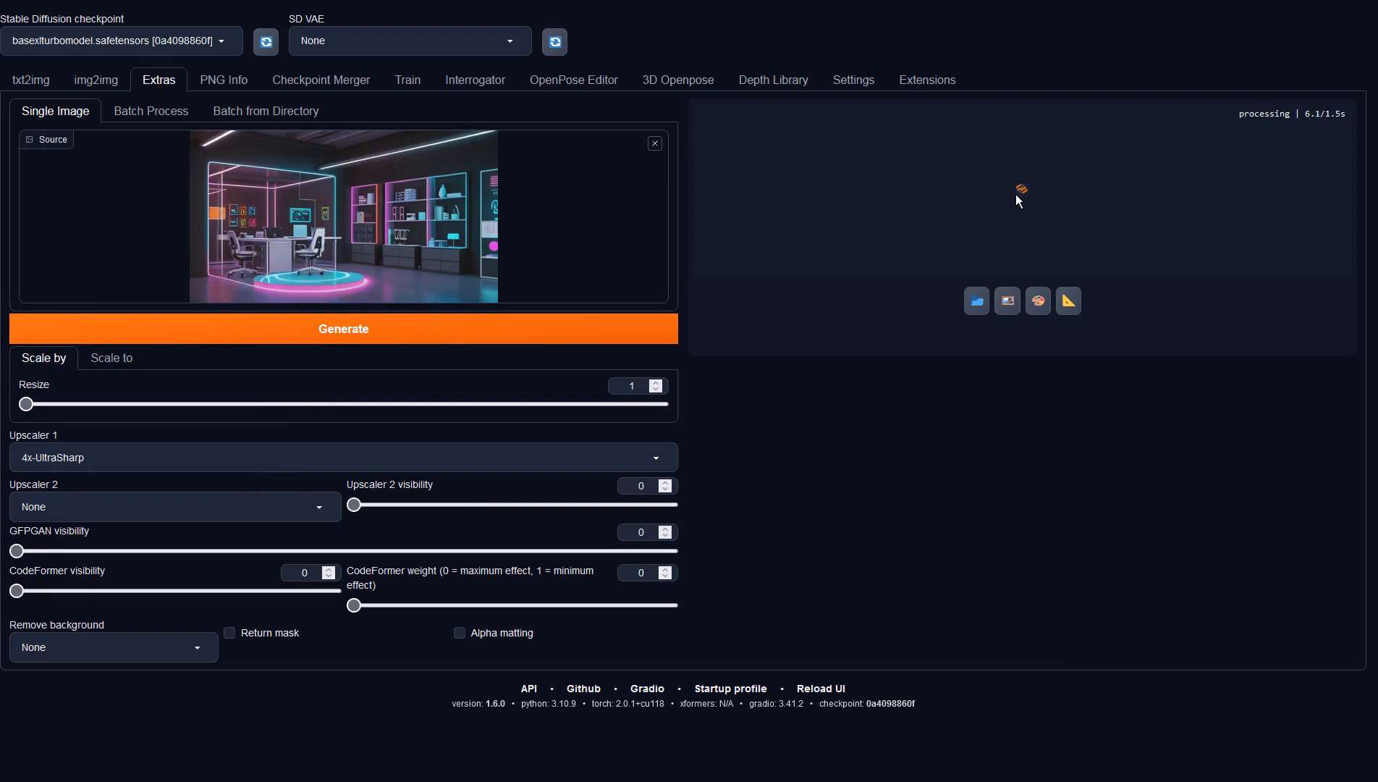
left_click(1016, 194)
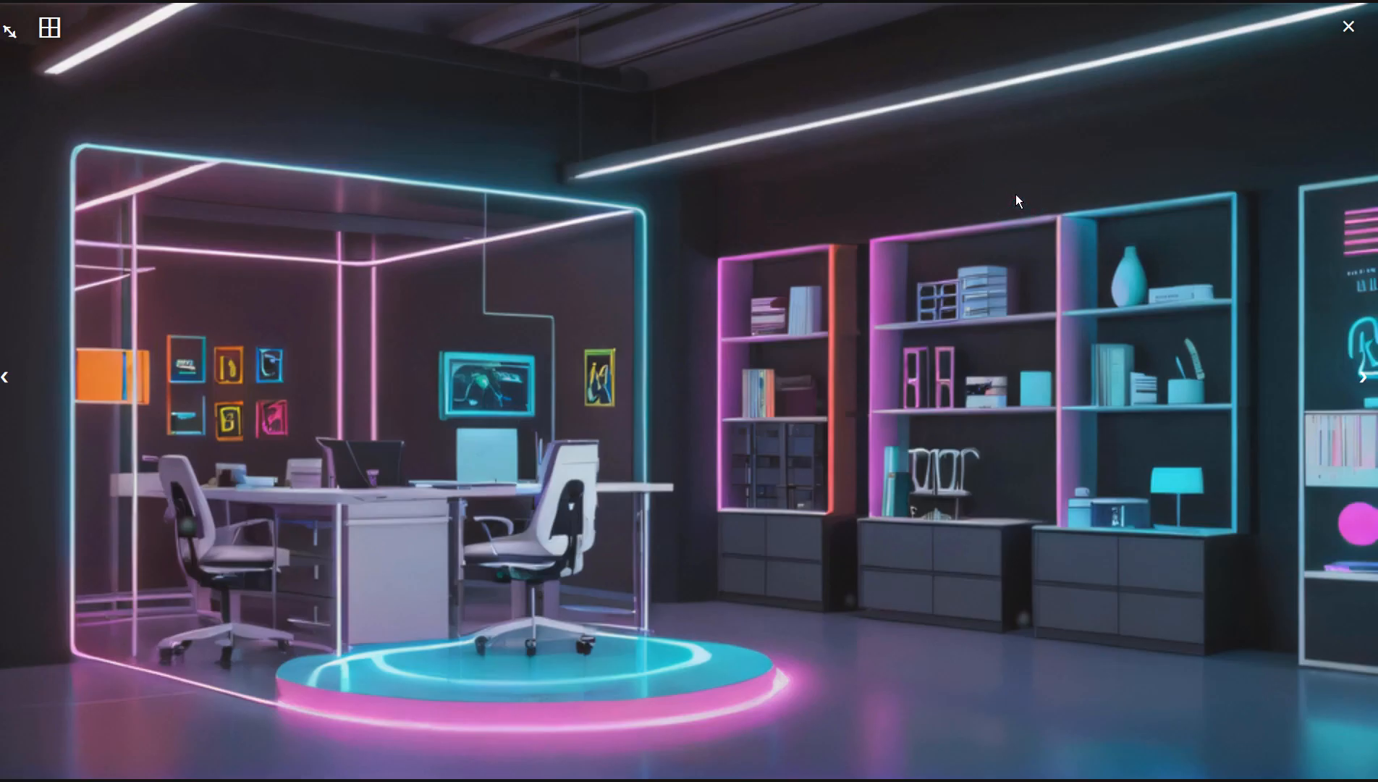
left_click(1015, 194)
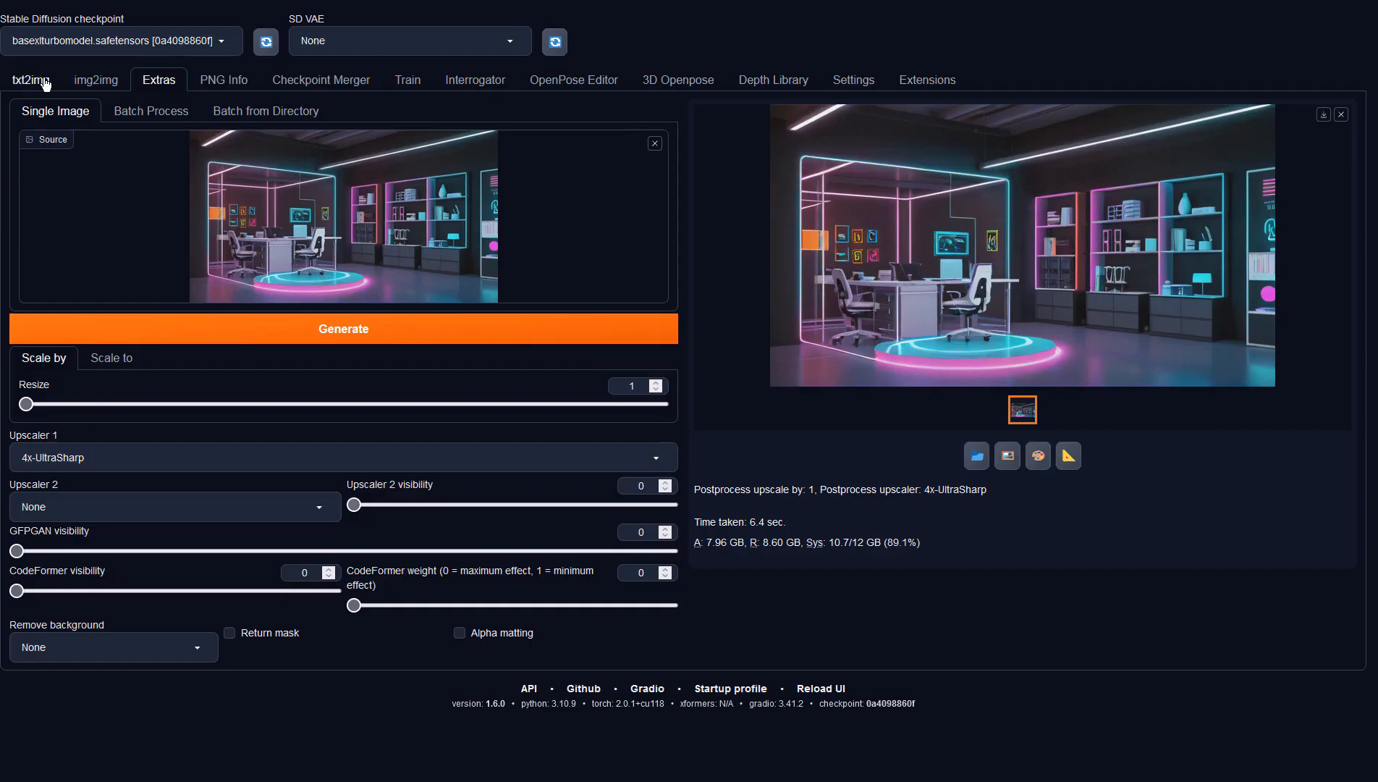
Step: Return to img2img, use the generated office image as the new source, and generate and inspect a variation
left_click(85, 81)
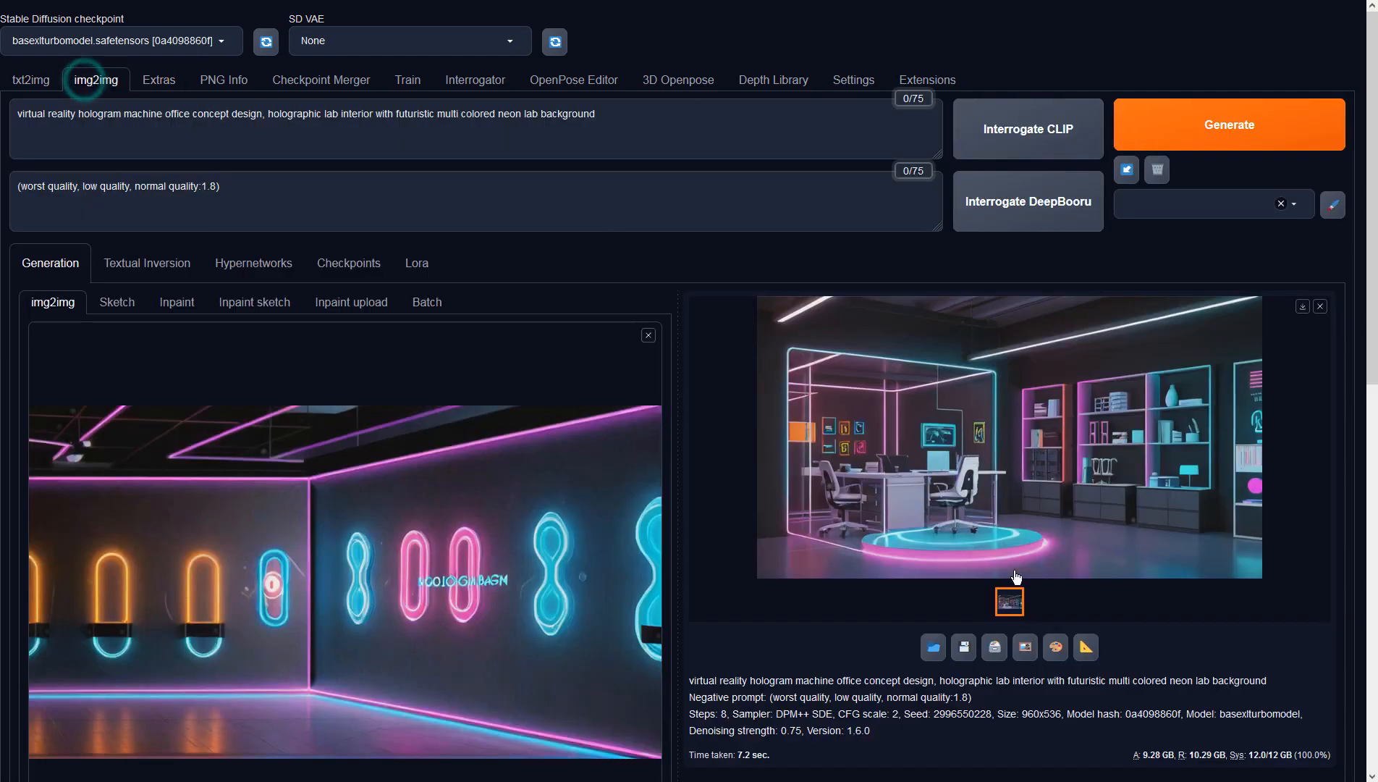
left_click(1025, 646)
left_click(1219, 127)
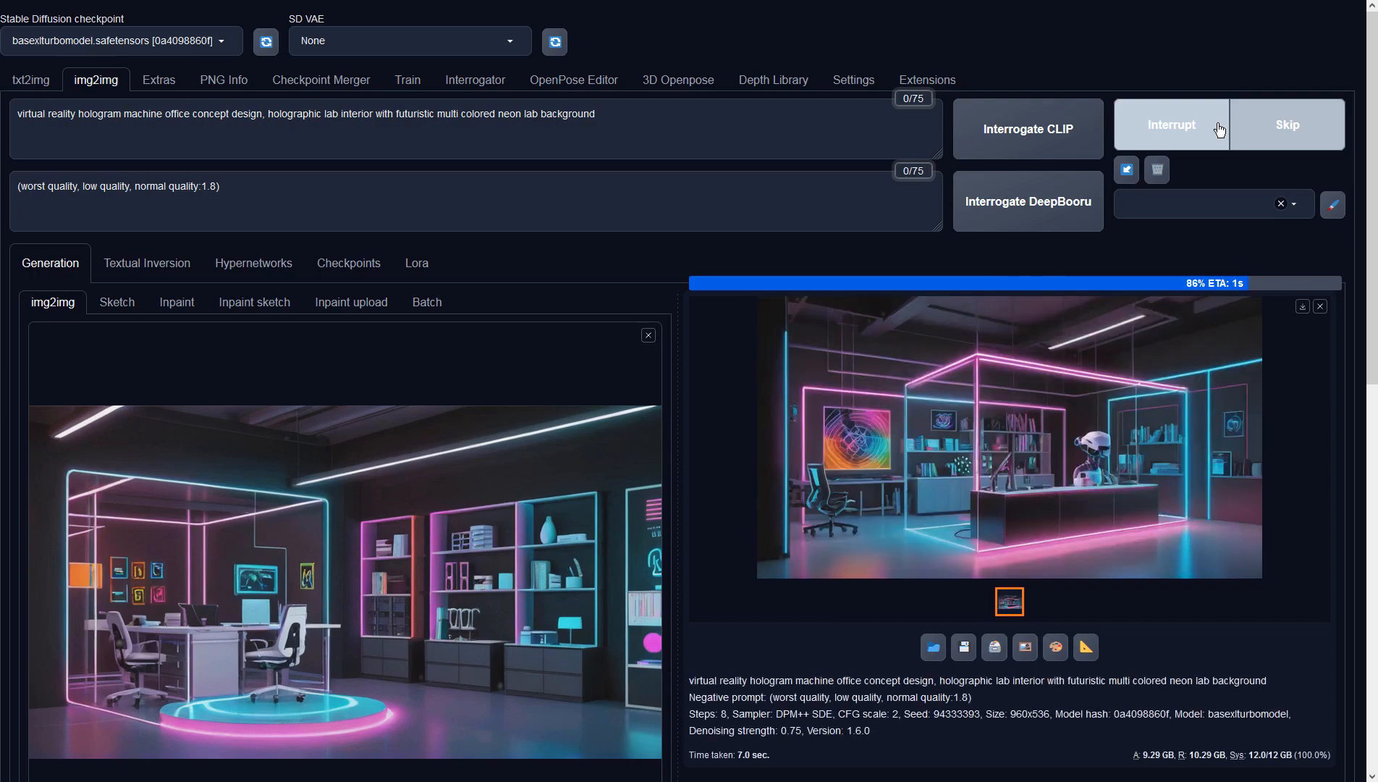
left_click(1102, 417)
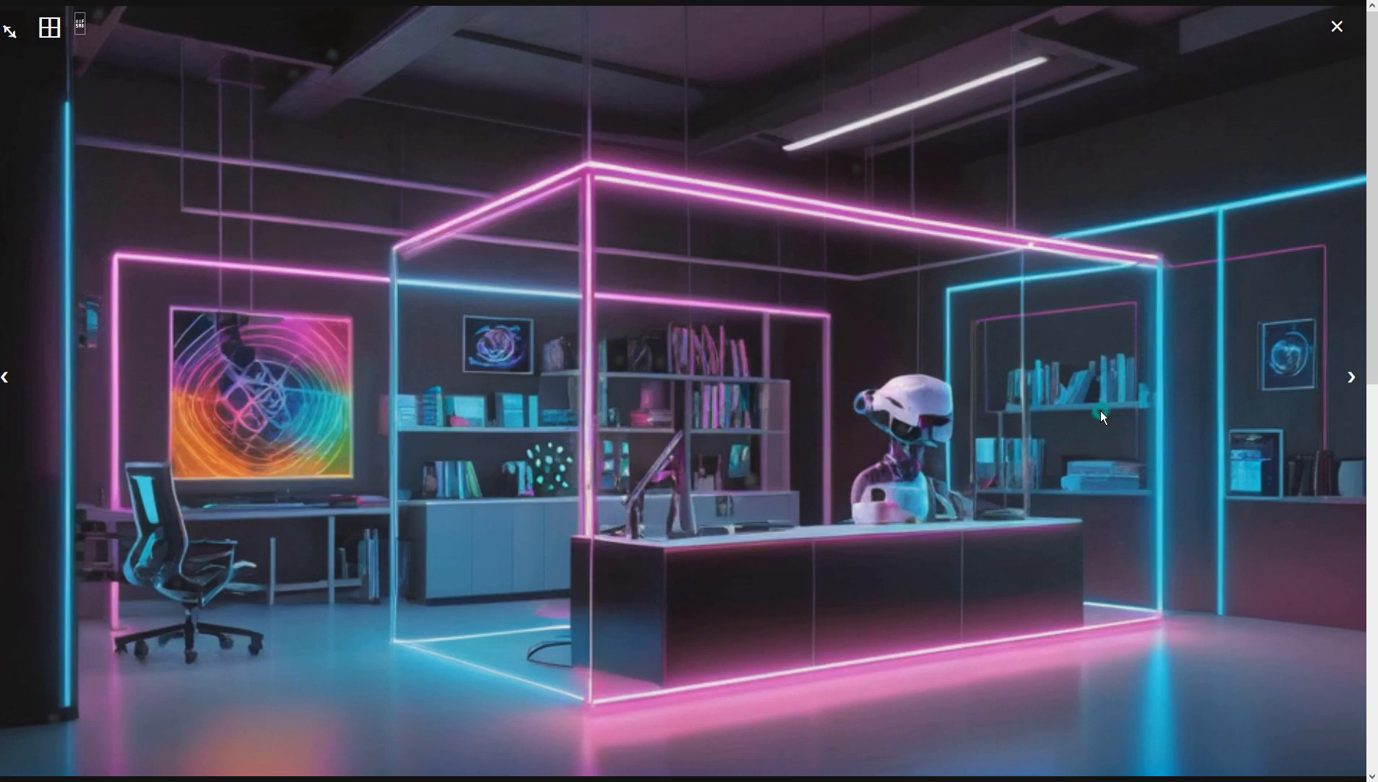
left_click(1100, 410)
Step: Generate another variation from the same office source image and open it at full size
left_click(1188, 128)
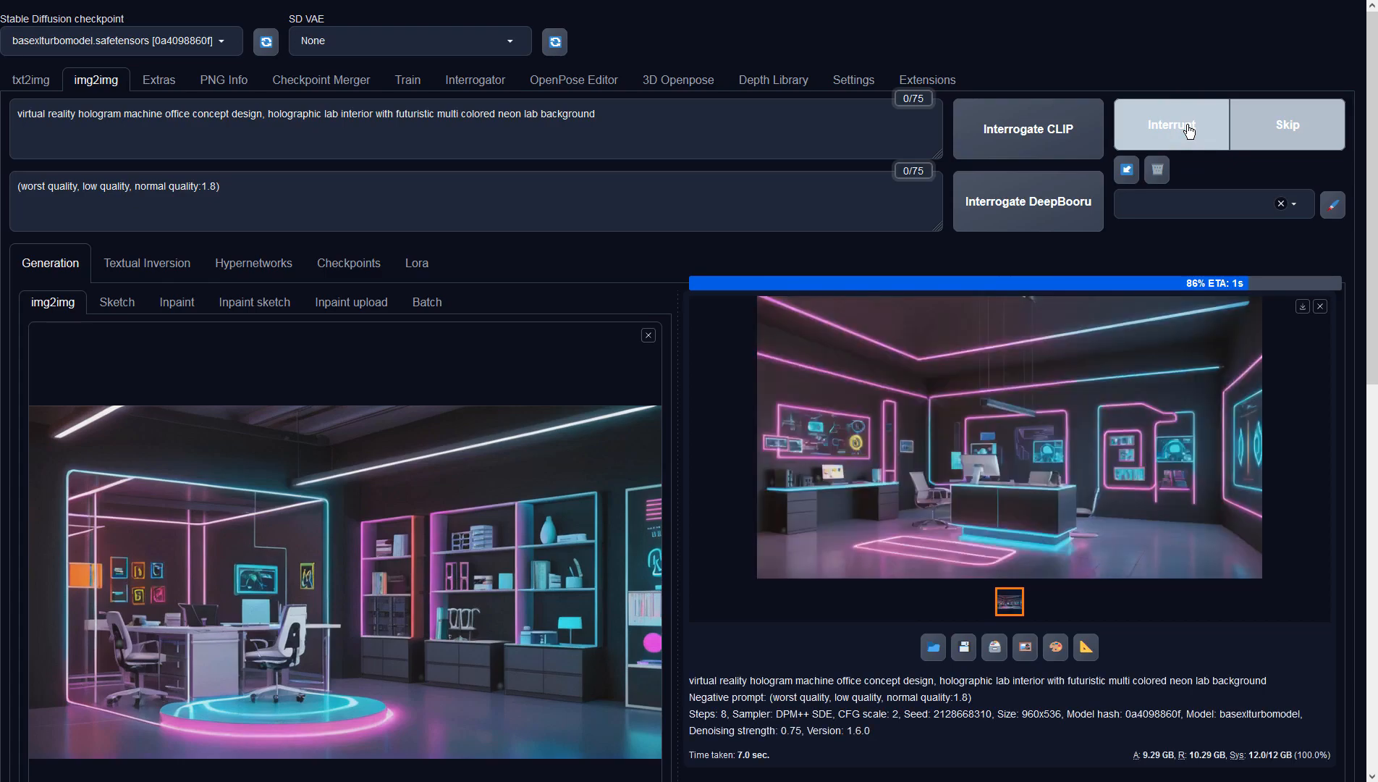
left_click(1094, 376)
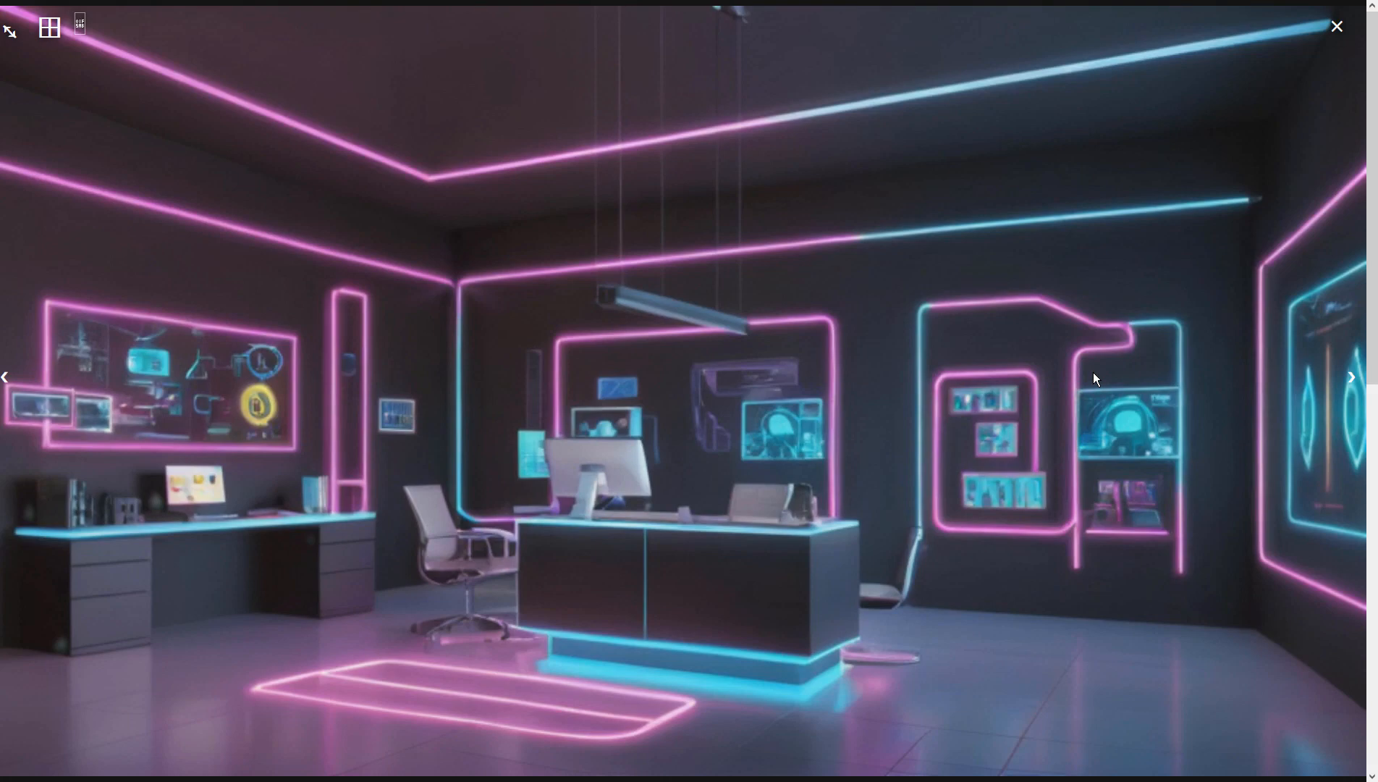
Step: Send the generated office variation to Extras, process it with the 4x-UltraSharp upscaler, and inspect the output at full size
left_click(1093, 372)
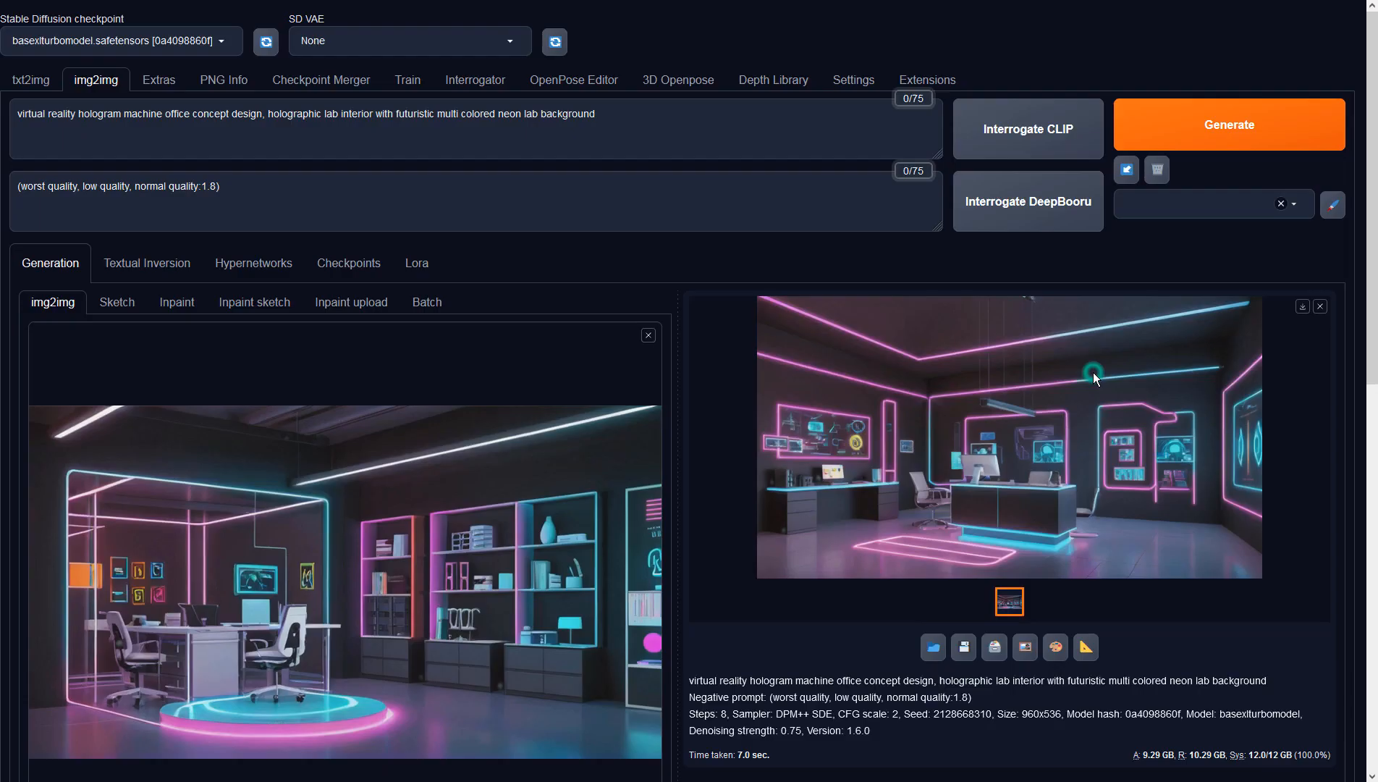
left_click(1090, 653)
left_click(343, 331)
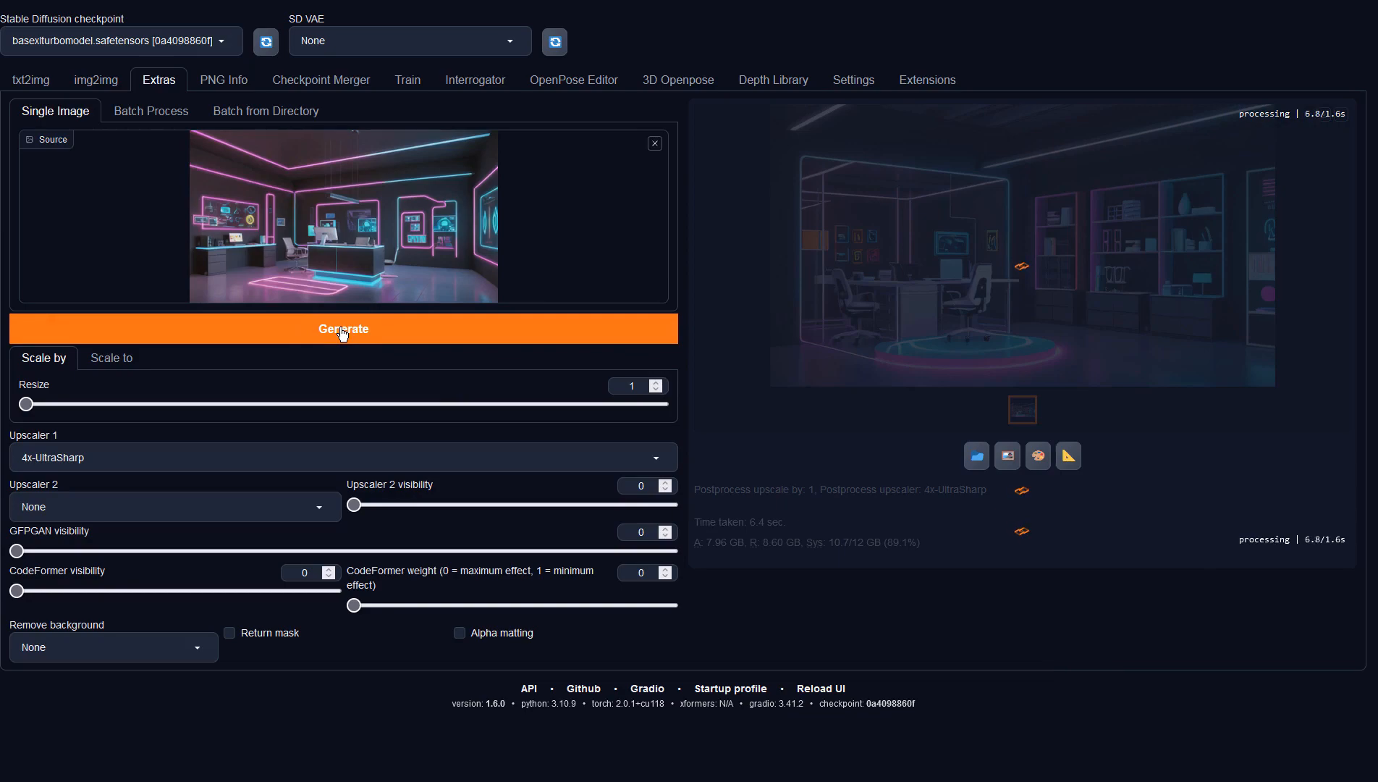
left_click(869, 335)
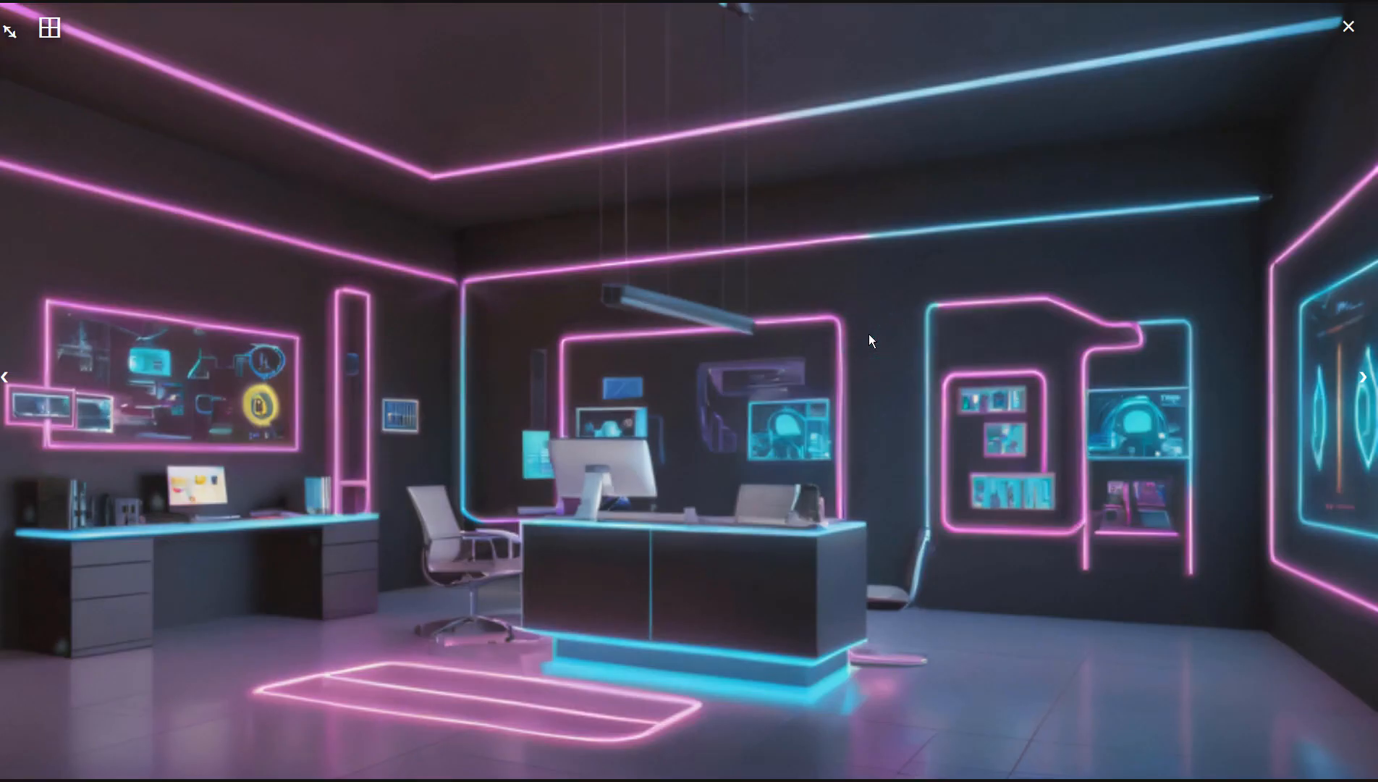
left_click(868, 334)
Step: Return to img2img, make the latest neon office variation the new source, and generate and inspect a variation of it
left_click(93, 77)
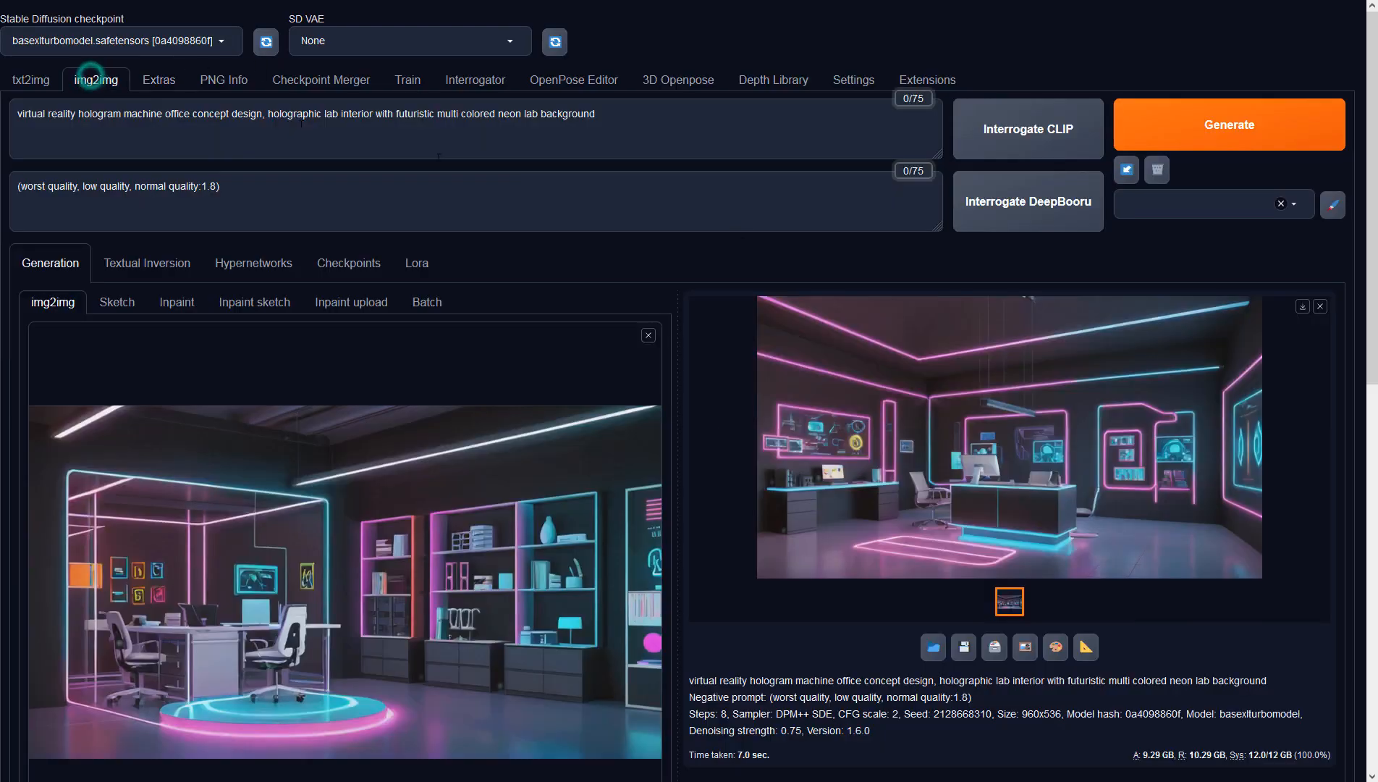
left_click(1026, 644)
left_click(1204, 127)
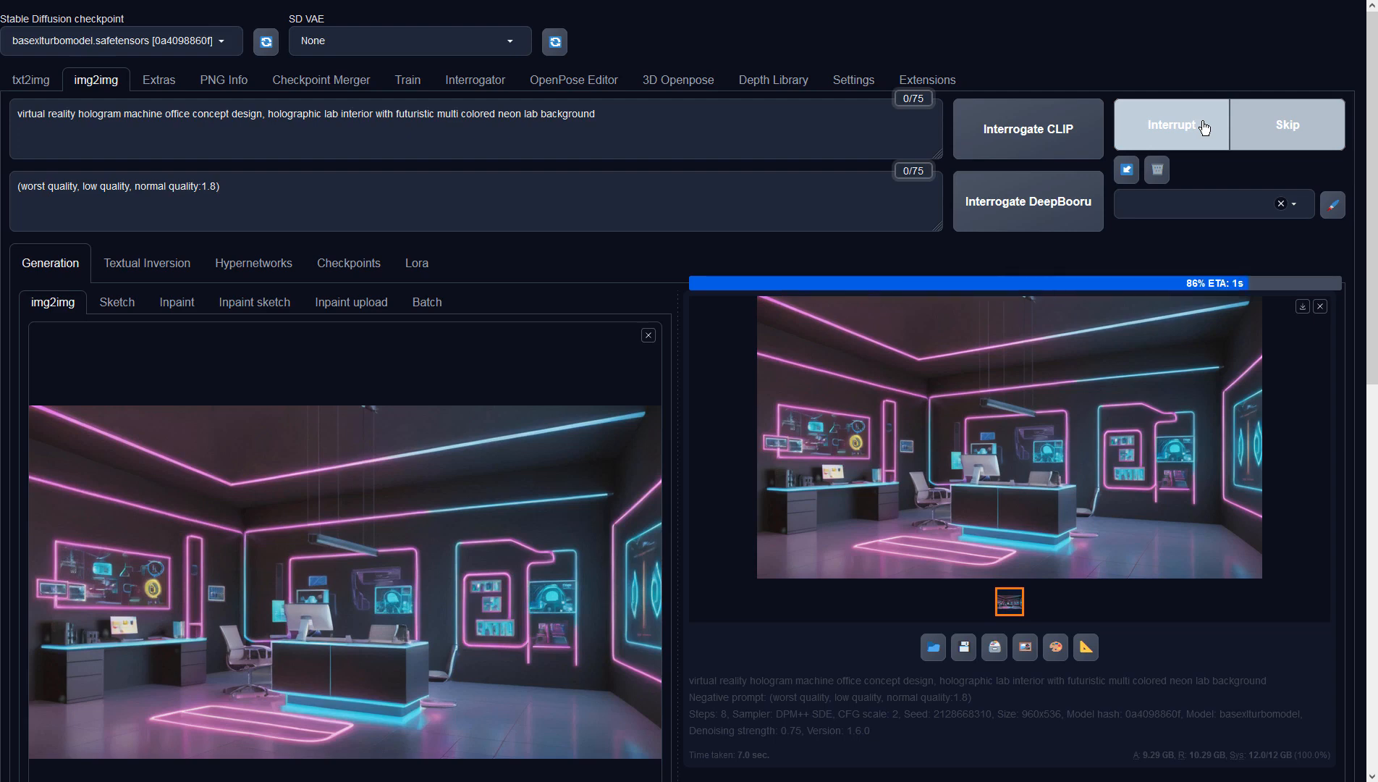
left_click(1096, 371)
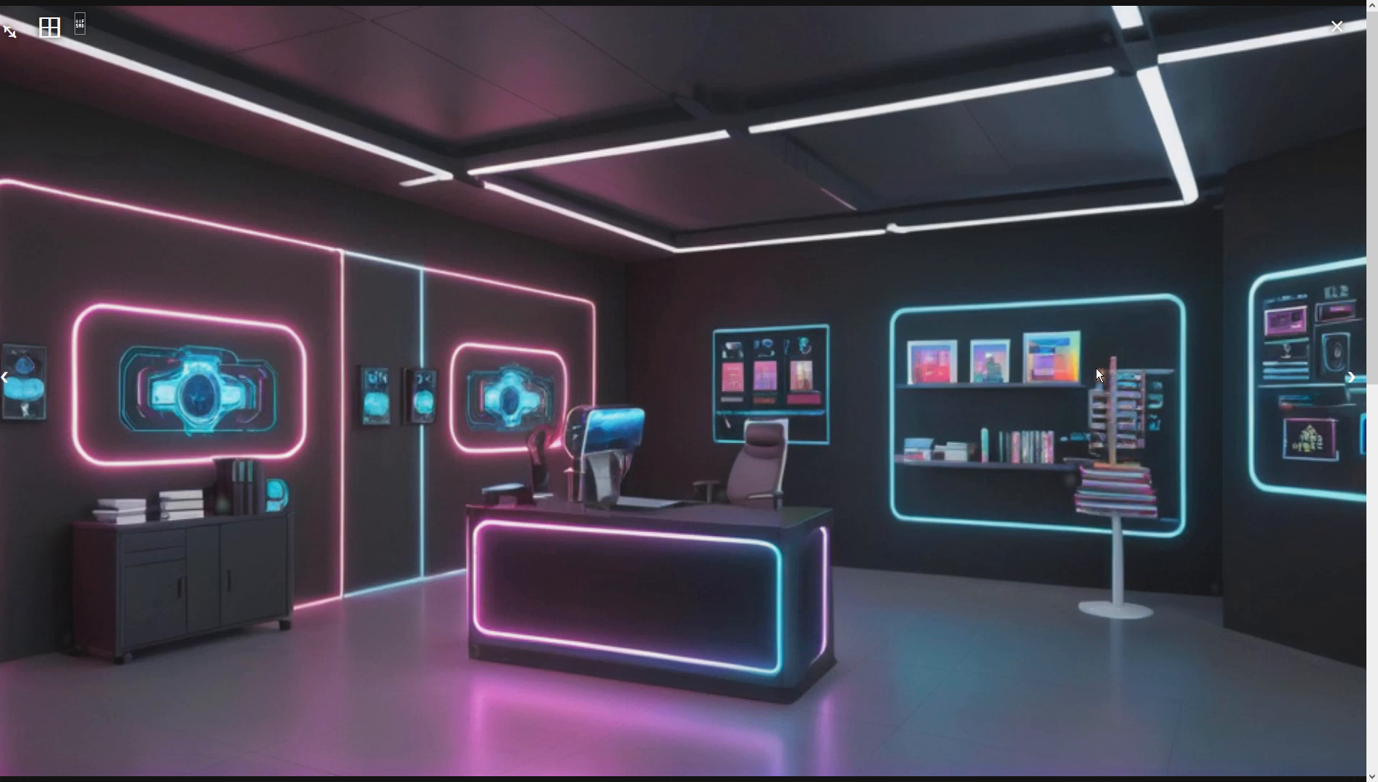
left_click(1096, 368)
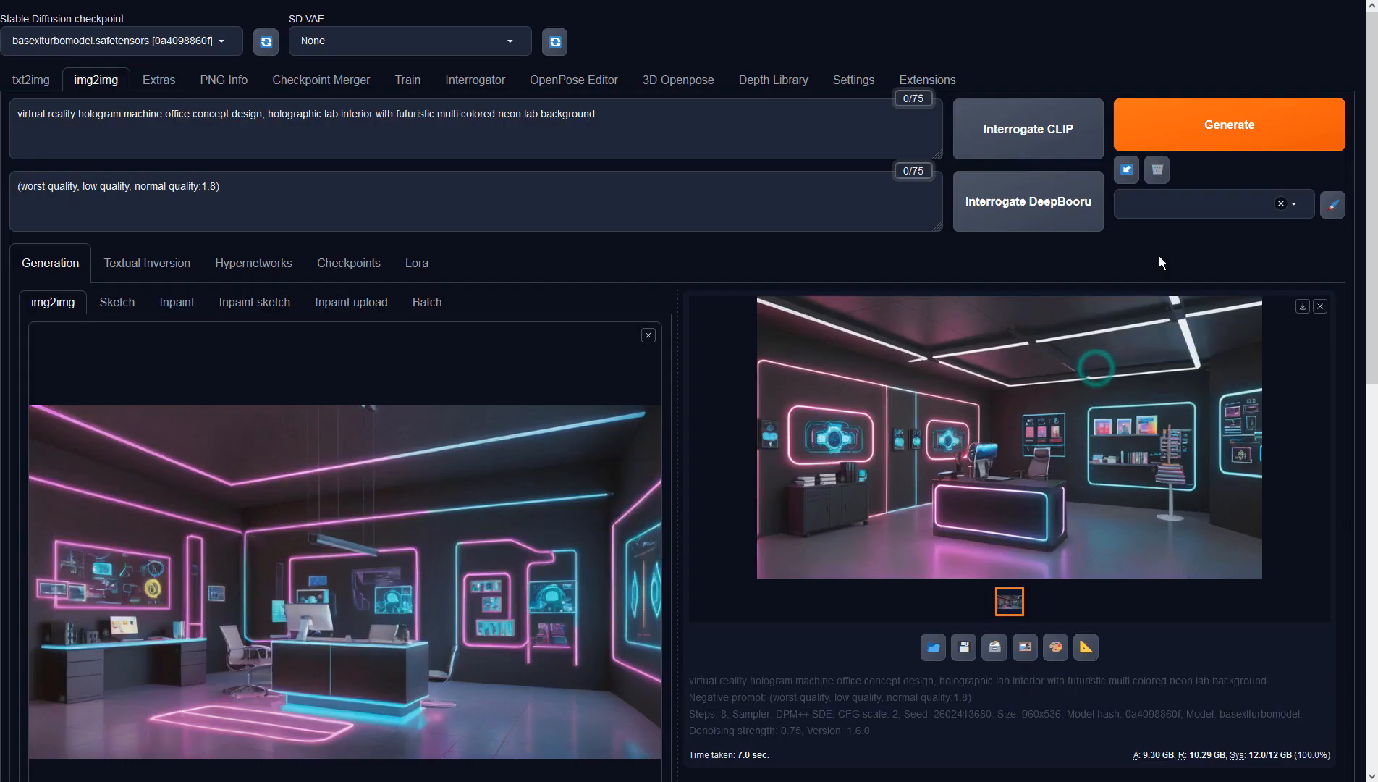
Step: Generate three more variations from the same img2img source, inspecting each result at full size
left_click(1206, 147)
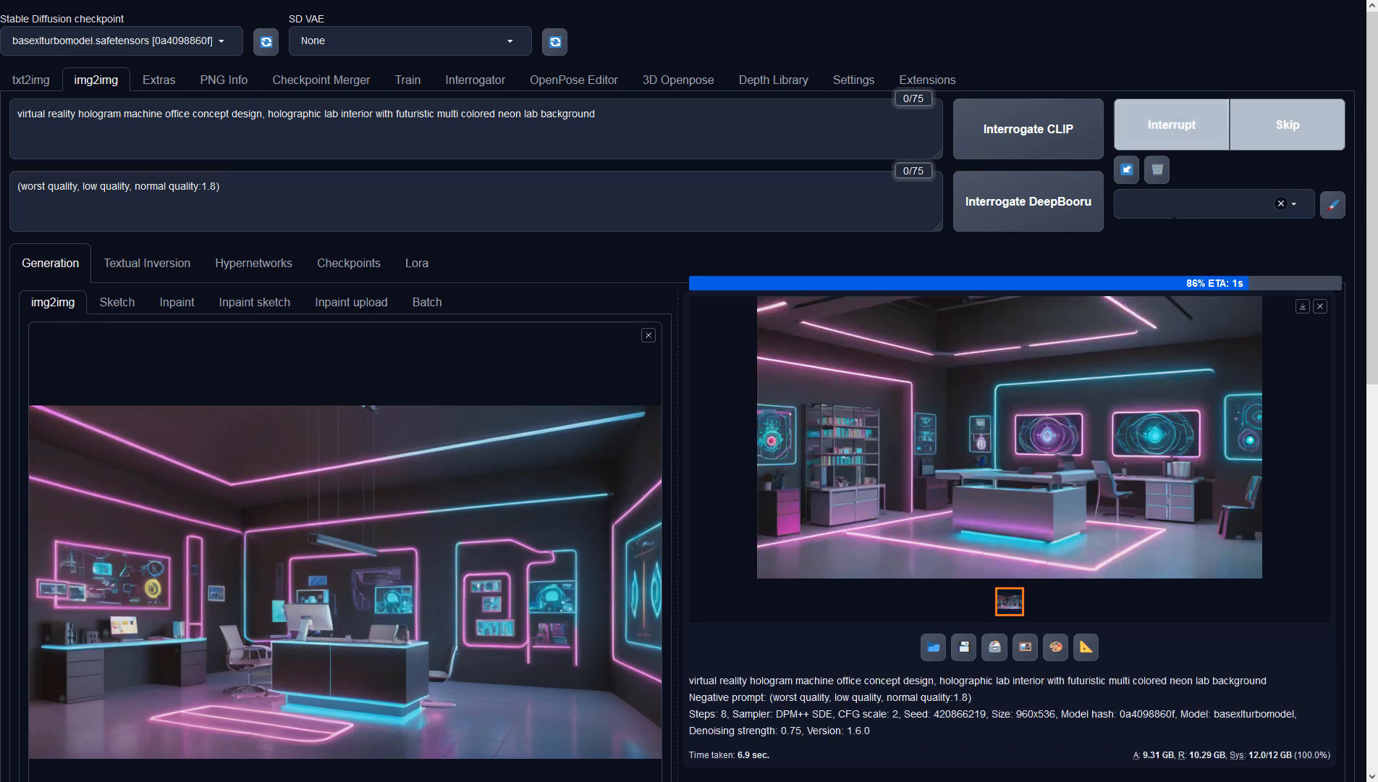
left_click(1121, 404)
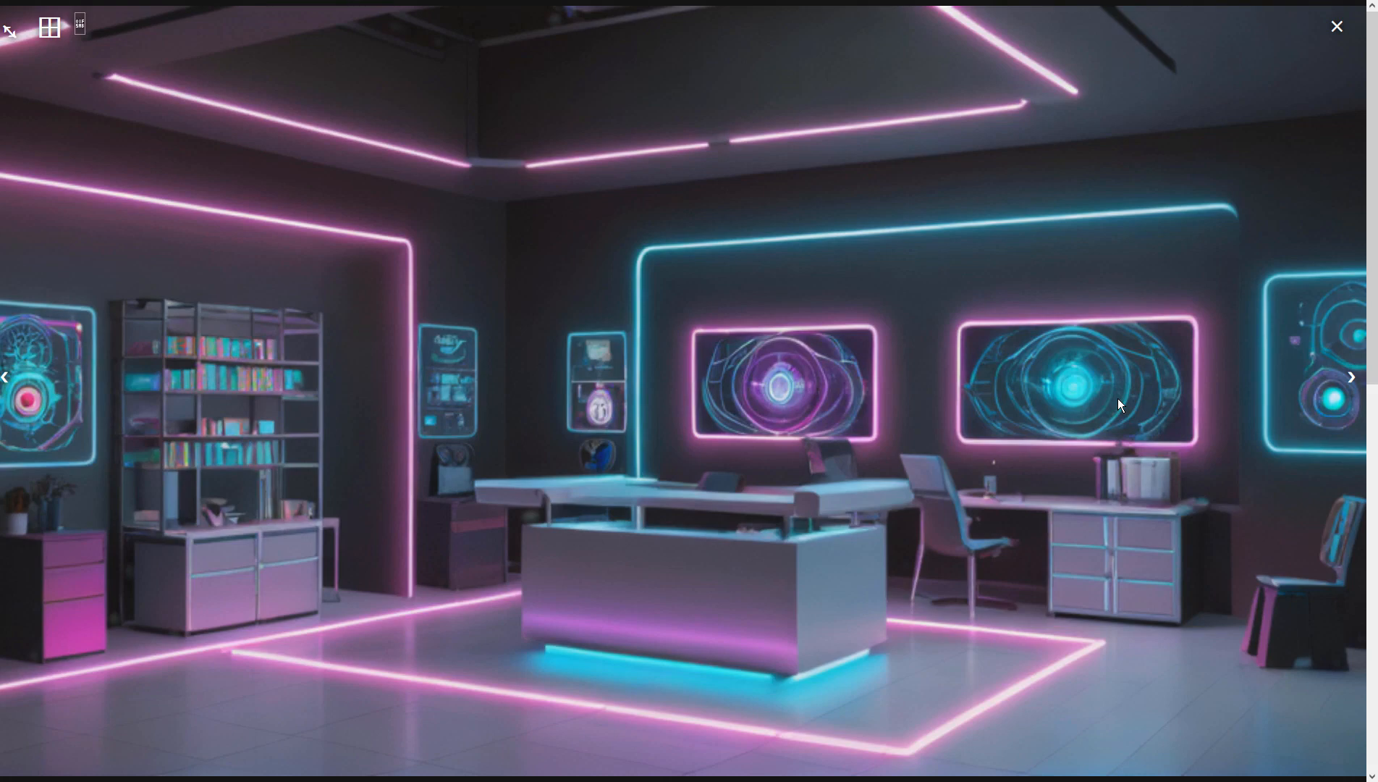
left_click(1120, 404)
left_click(1203, 134)
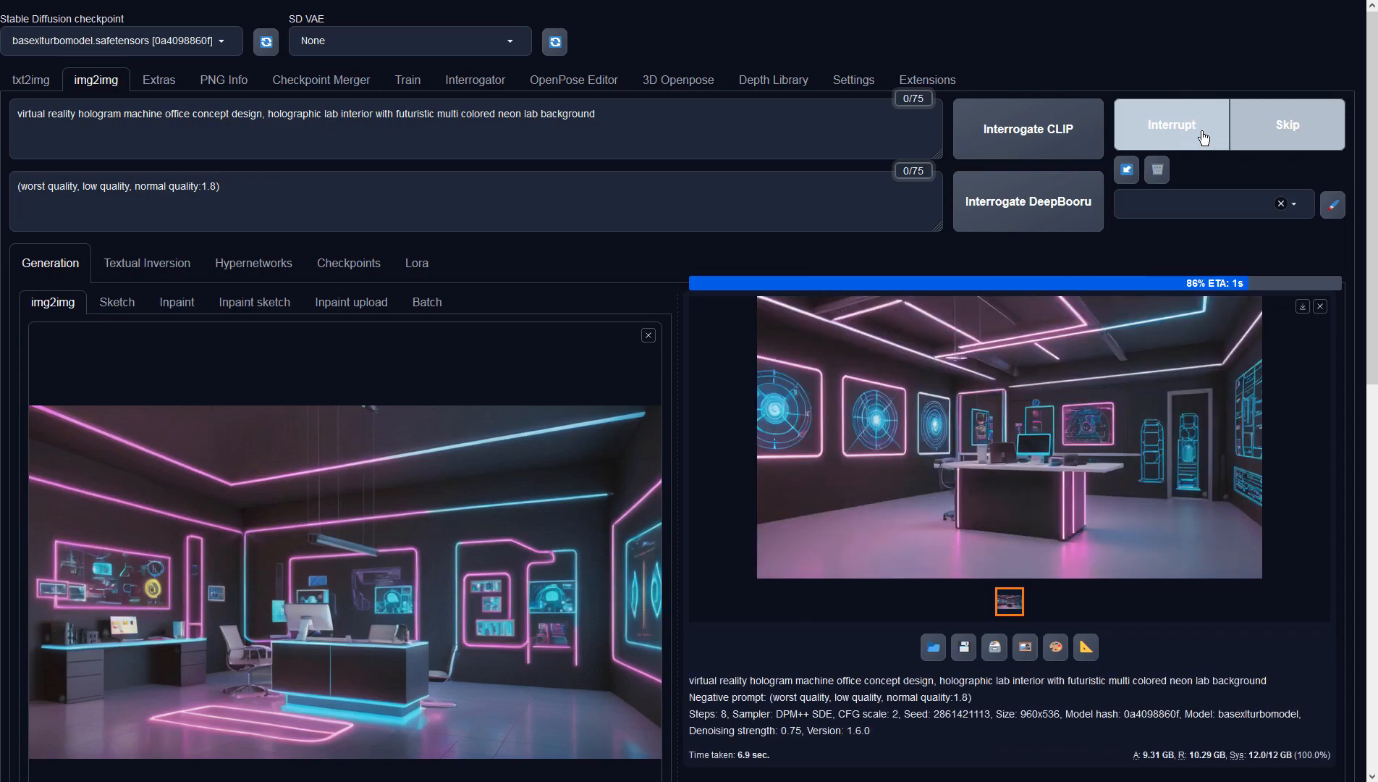
left_click(1132, 351)
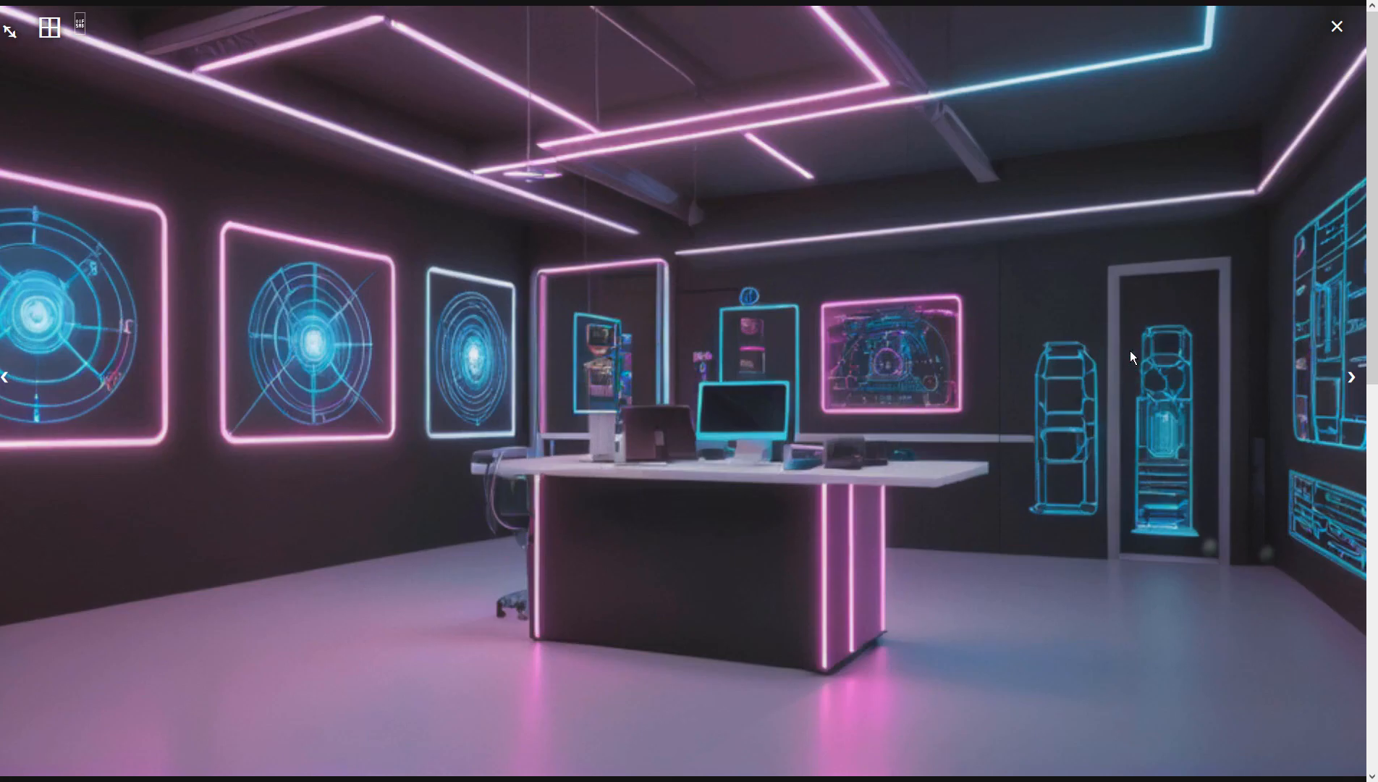
left_click(1132, 357)
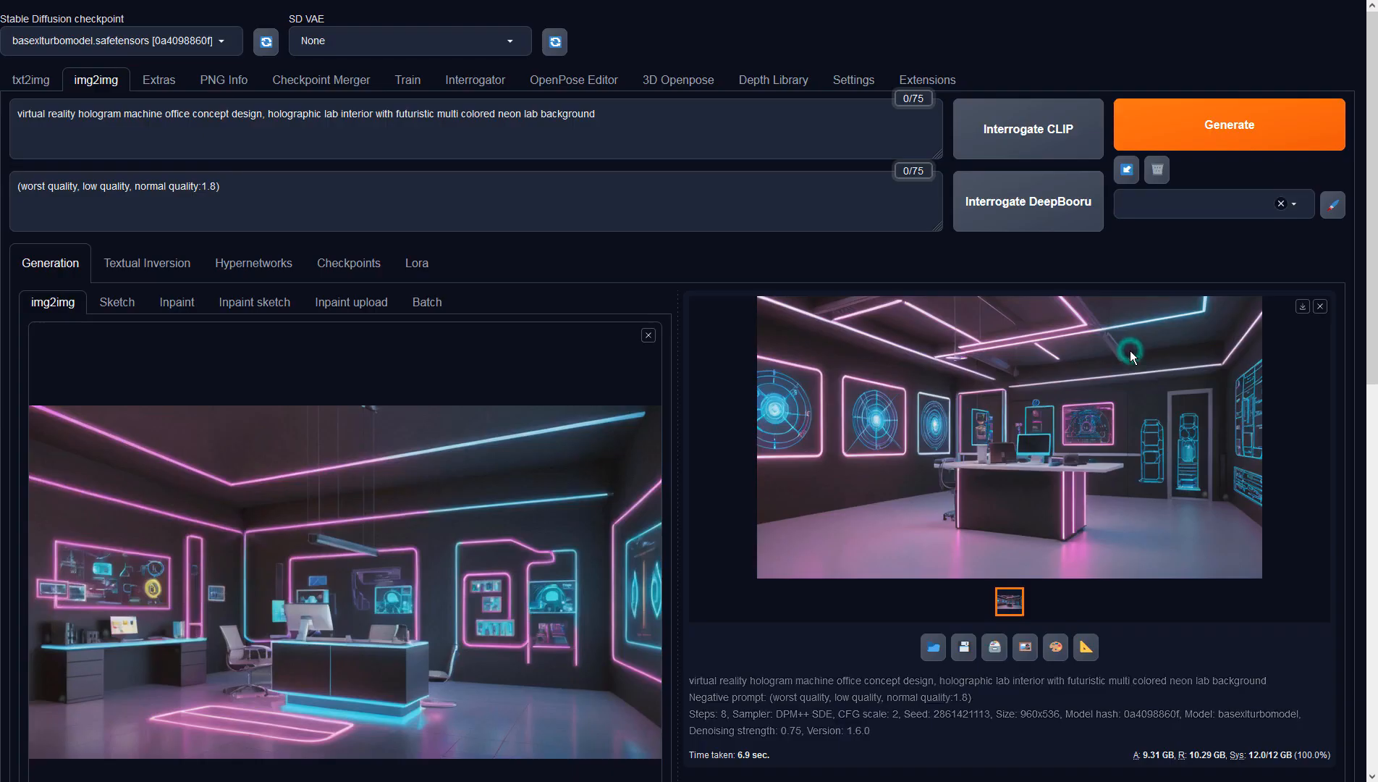
left_click(1199, 137)
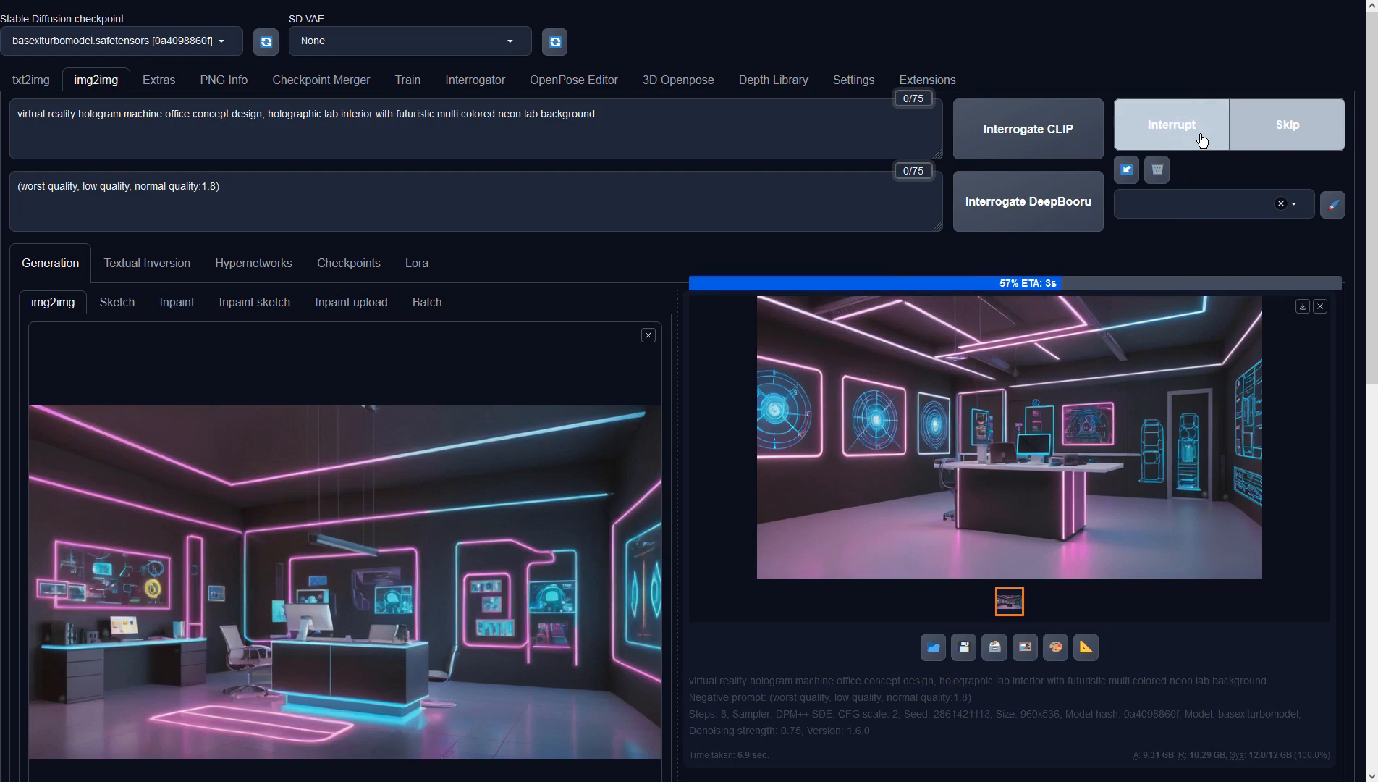
left_click(1134, 330)
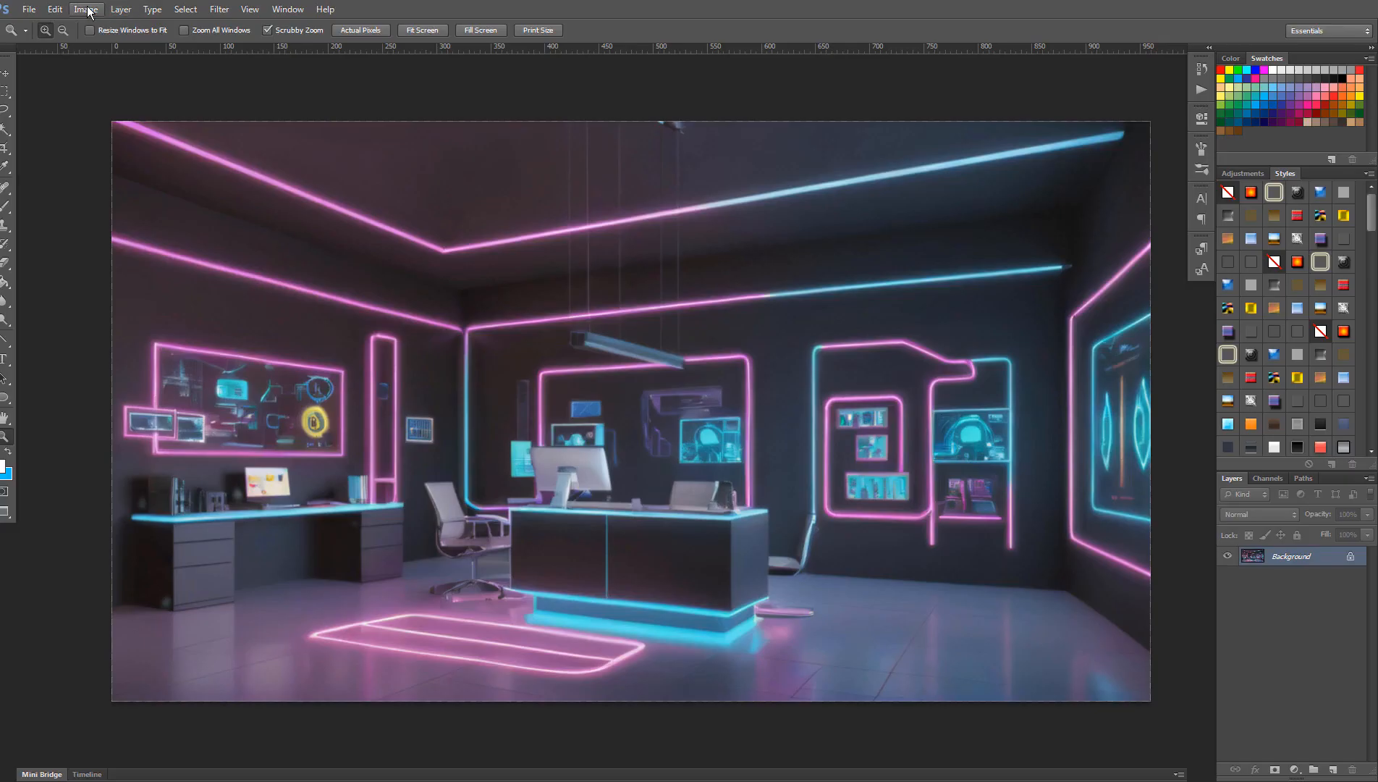
Step: Switch to Photoshop and apply a Vibrance adjustment to the office image with Vibrance +100 and Saturation +36
left_click(87, 11)
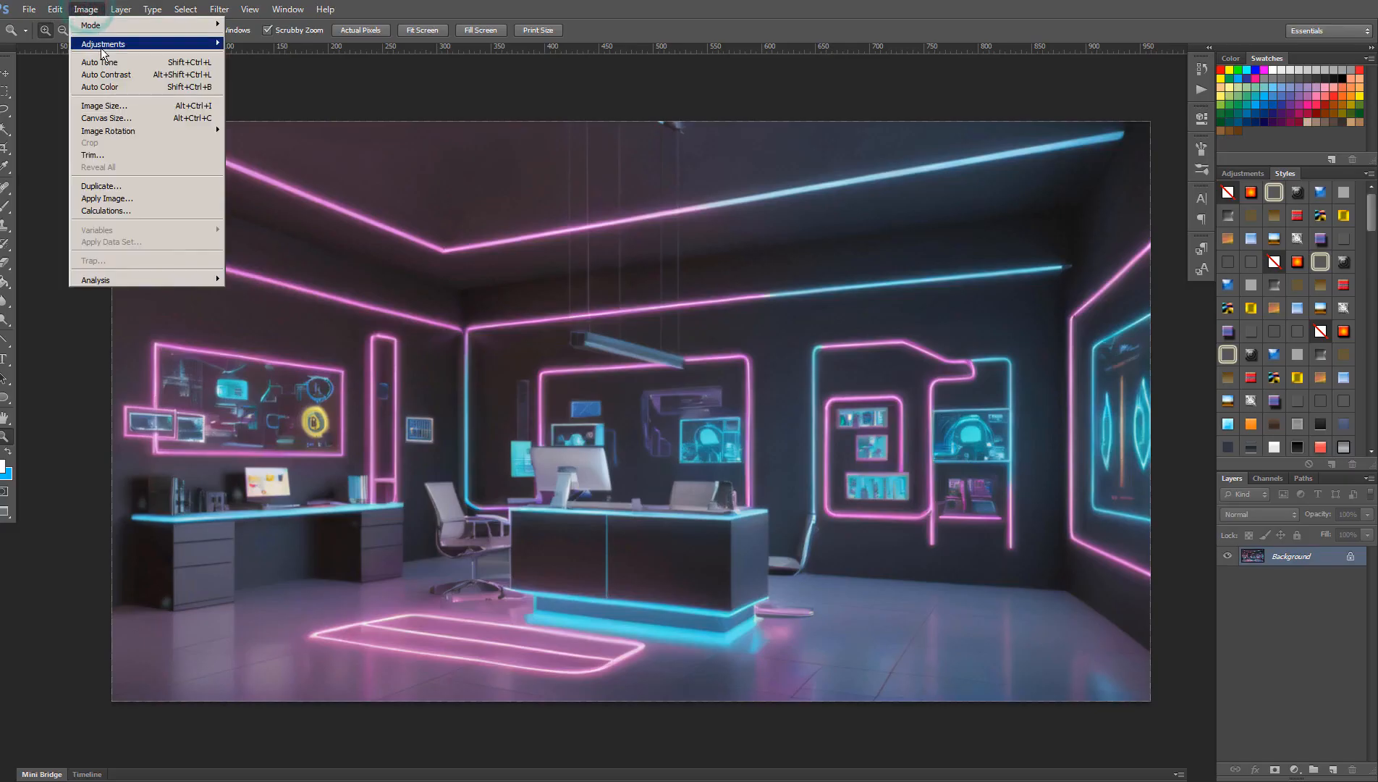
mouse_move(109, 44)
left_click(296, 99)
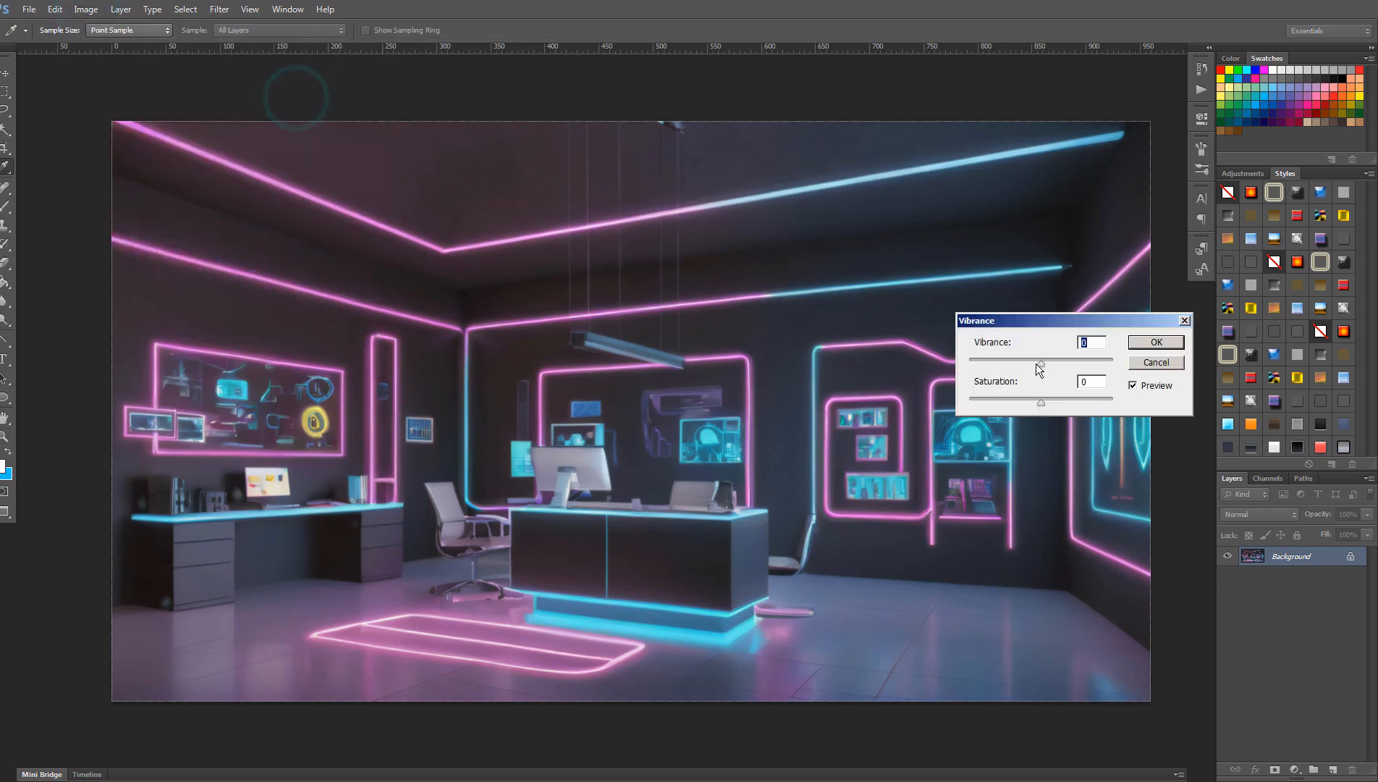
left_click_drag(1040, 362, 1115, 362)
left_click_drag(1041, 402, 1108, 403)
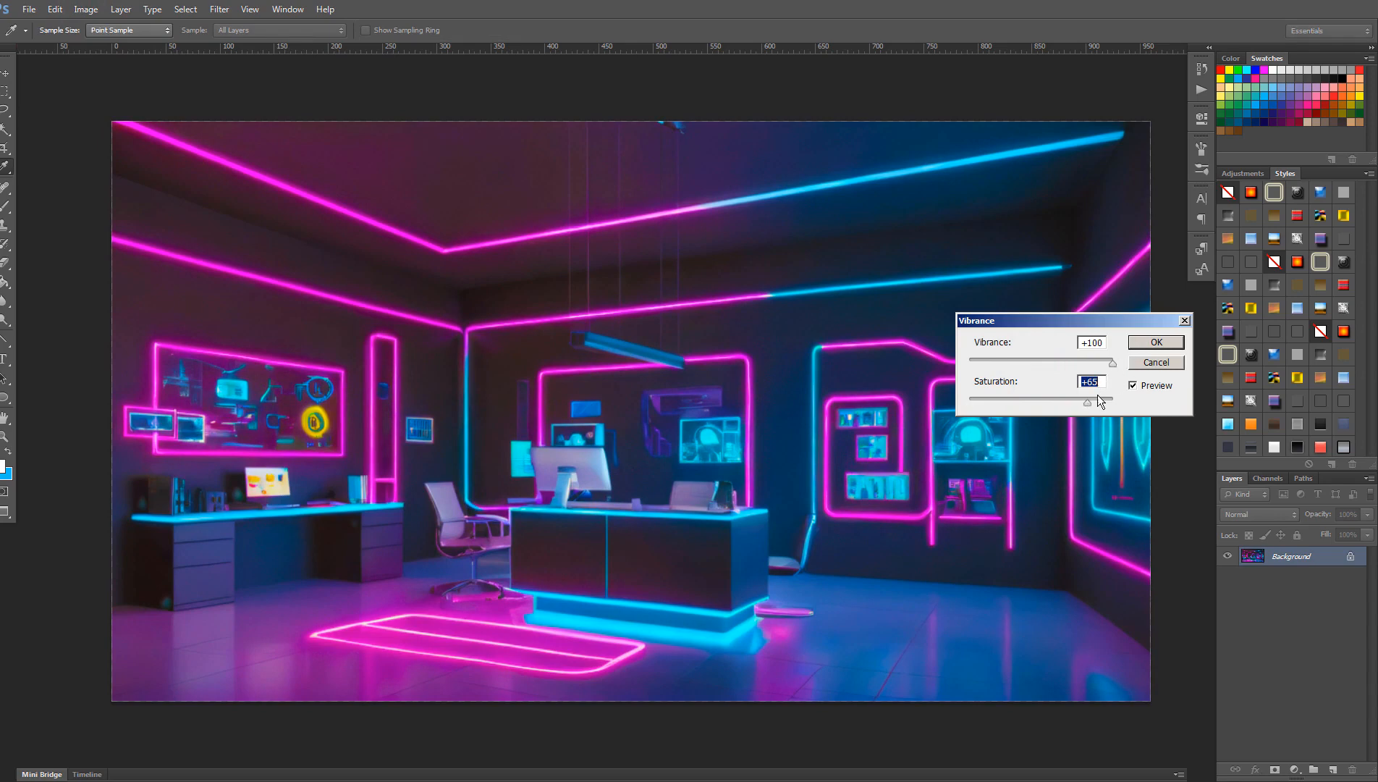
left_click_drag(1097, 396, 1067, 401)
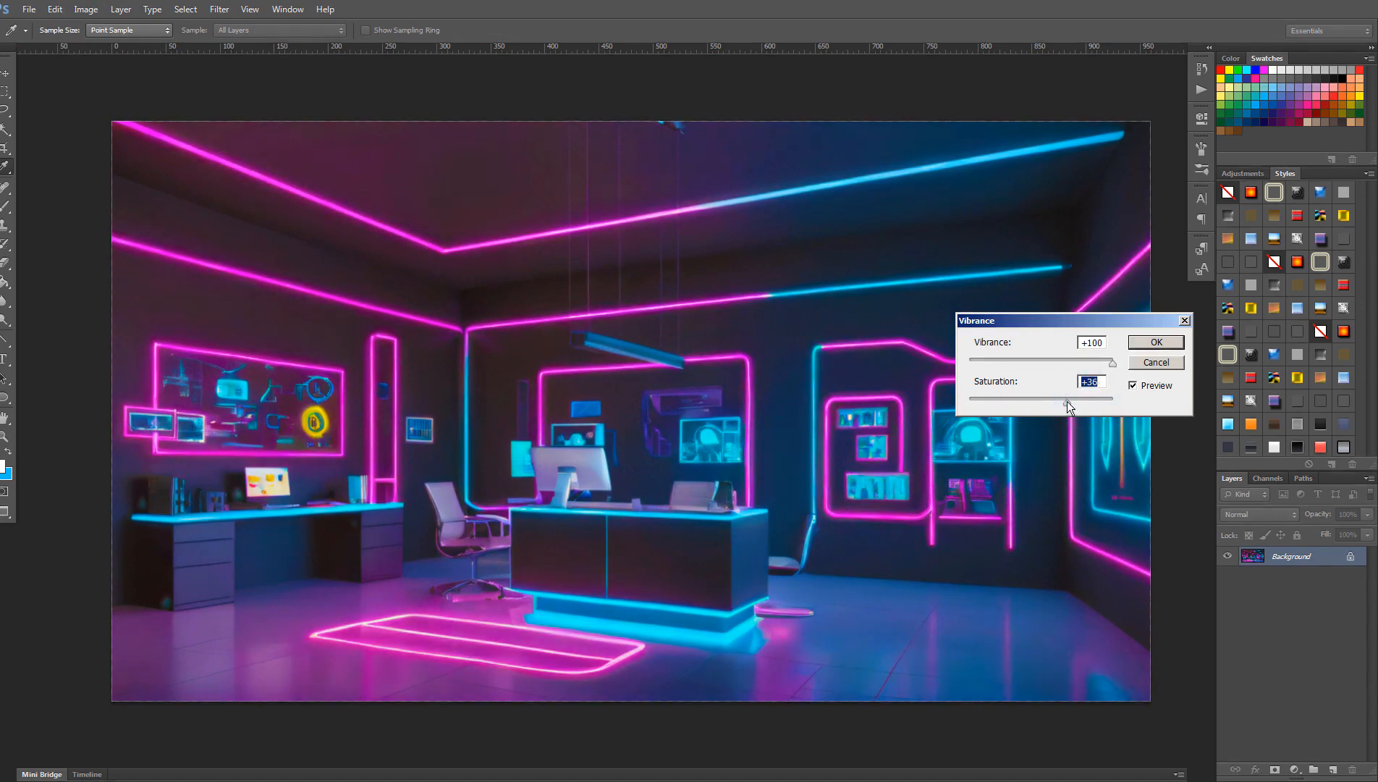
left_click(1154, 343)
key("z")
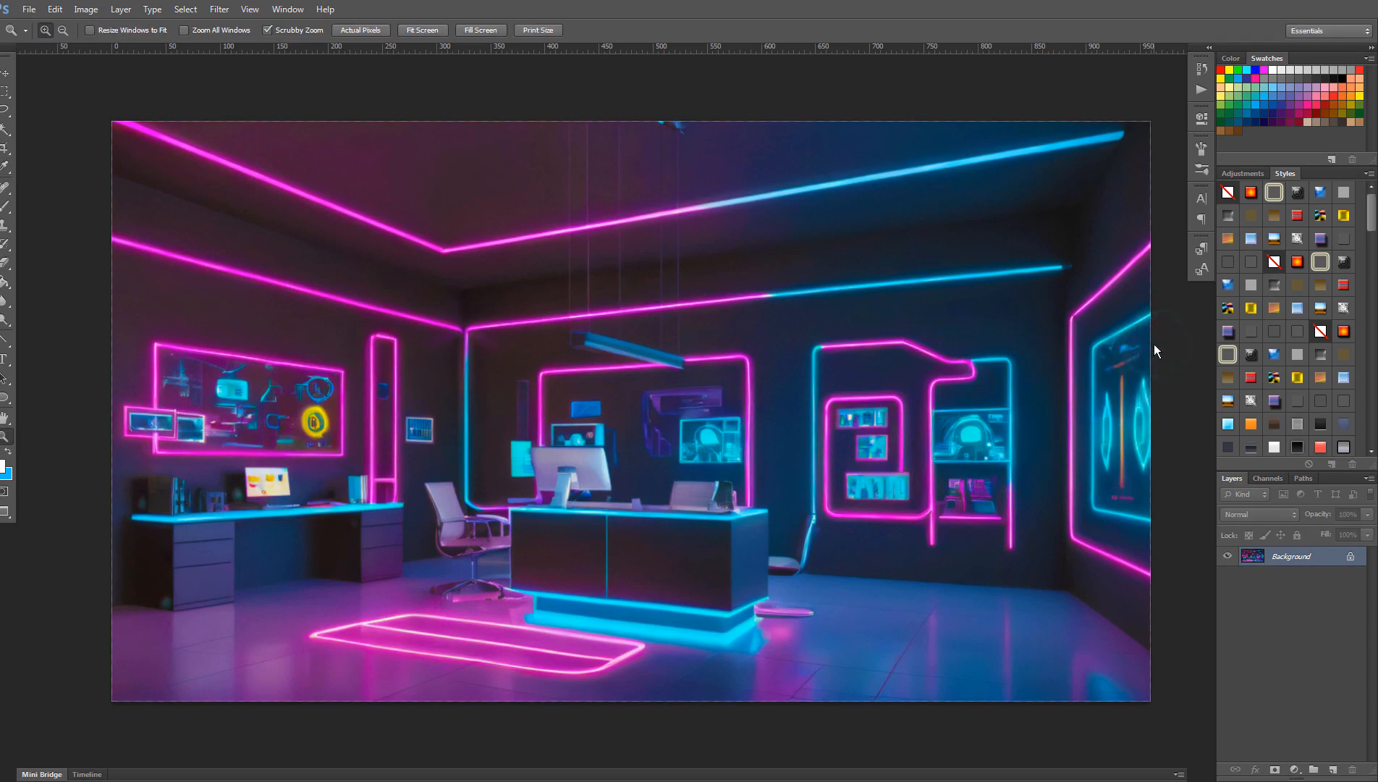
Step: Apply Auto Contrast and Auto Tone to the office image
left_click(86, 8)
mouse_move(181, 44)
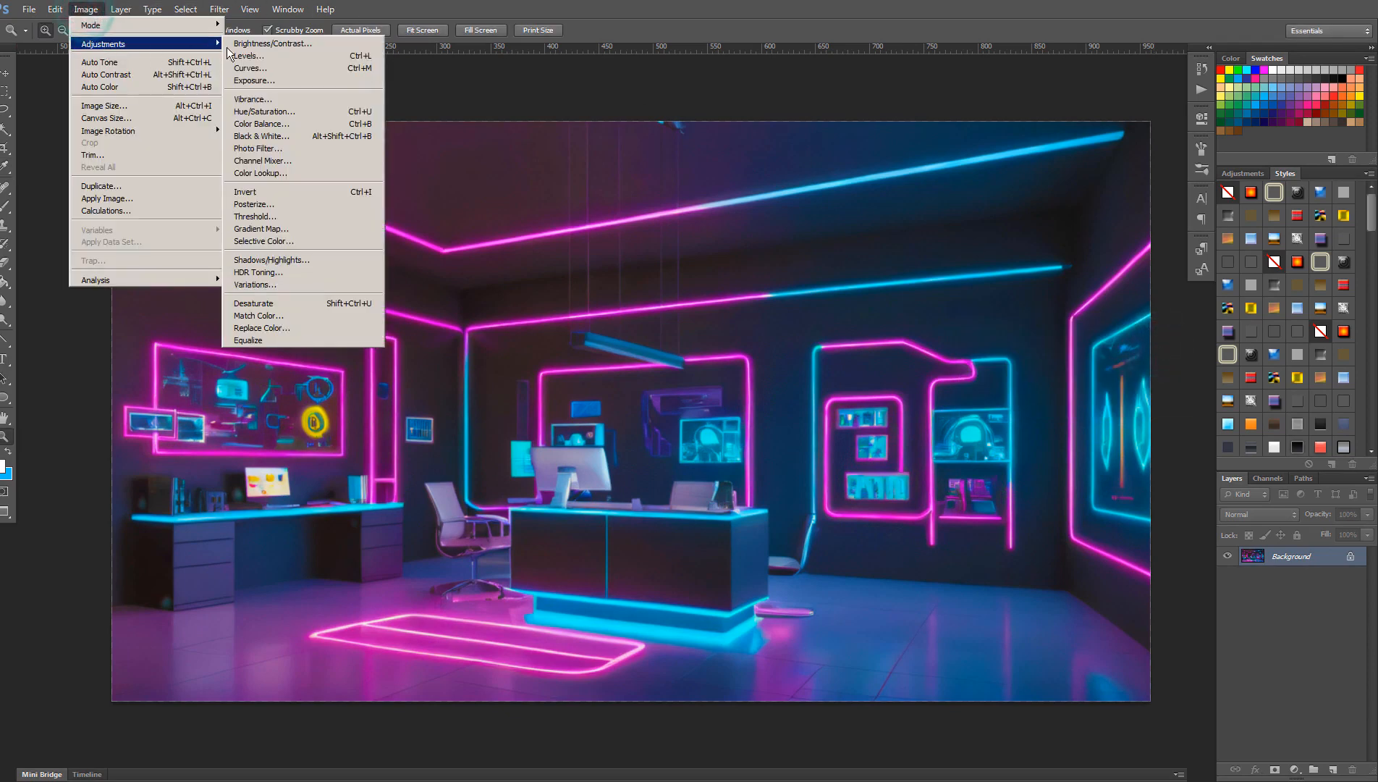
left_click(194, 67)
left_click(85, 8)
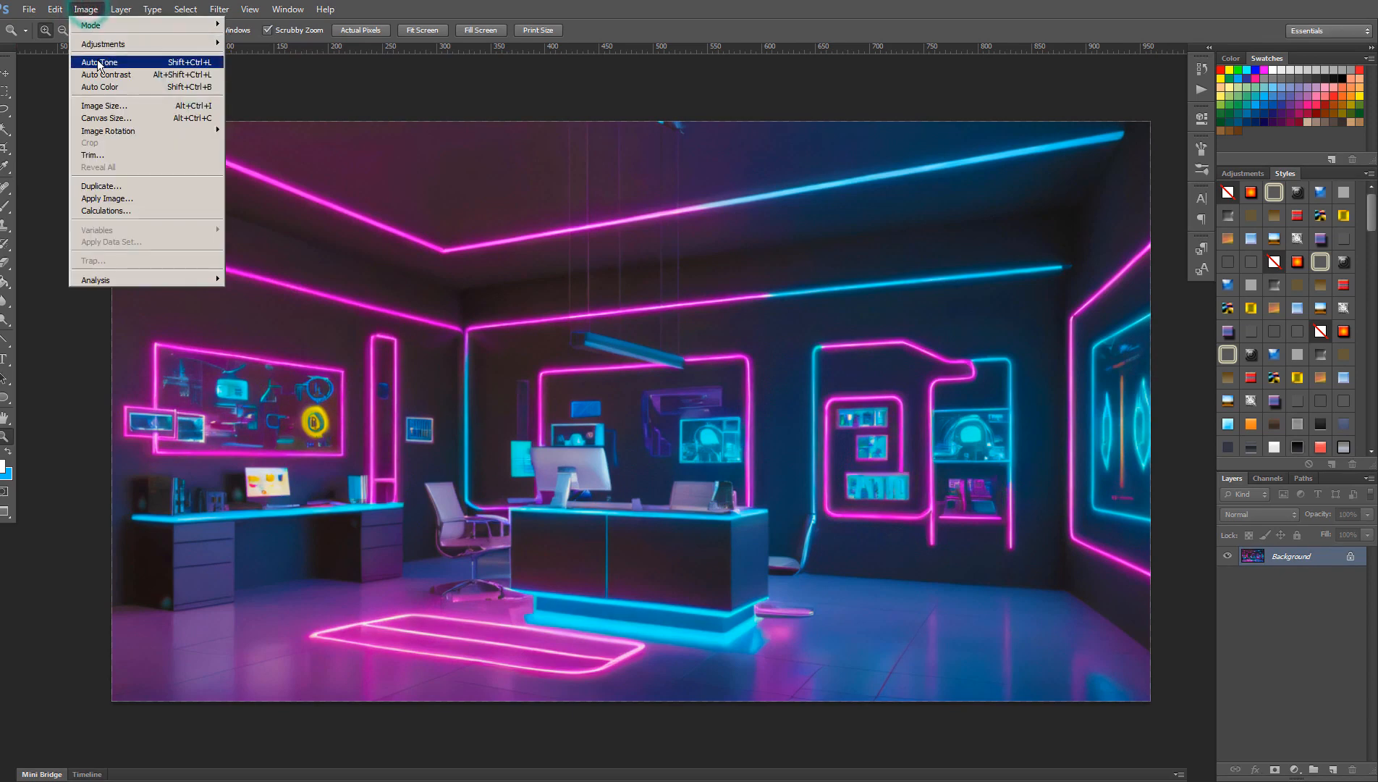
left_click(99, 64)
left_click(86, 8)
left_click(101, 85)
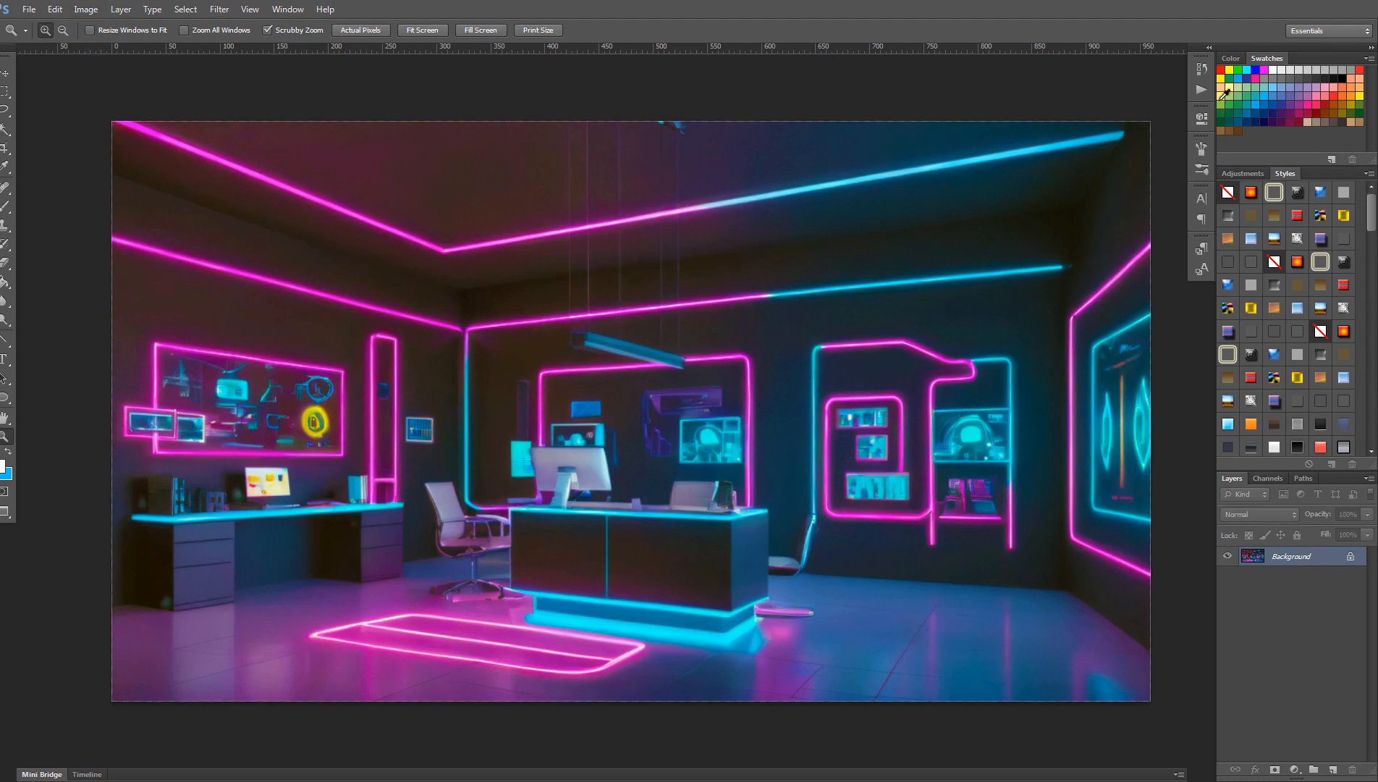
Step: Compare the original image with the Auto Tone state by alternating between their history states
left_click(1202, 68)
left_click(1106, 74)
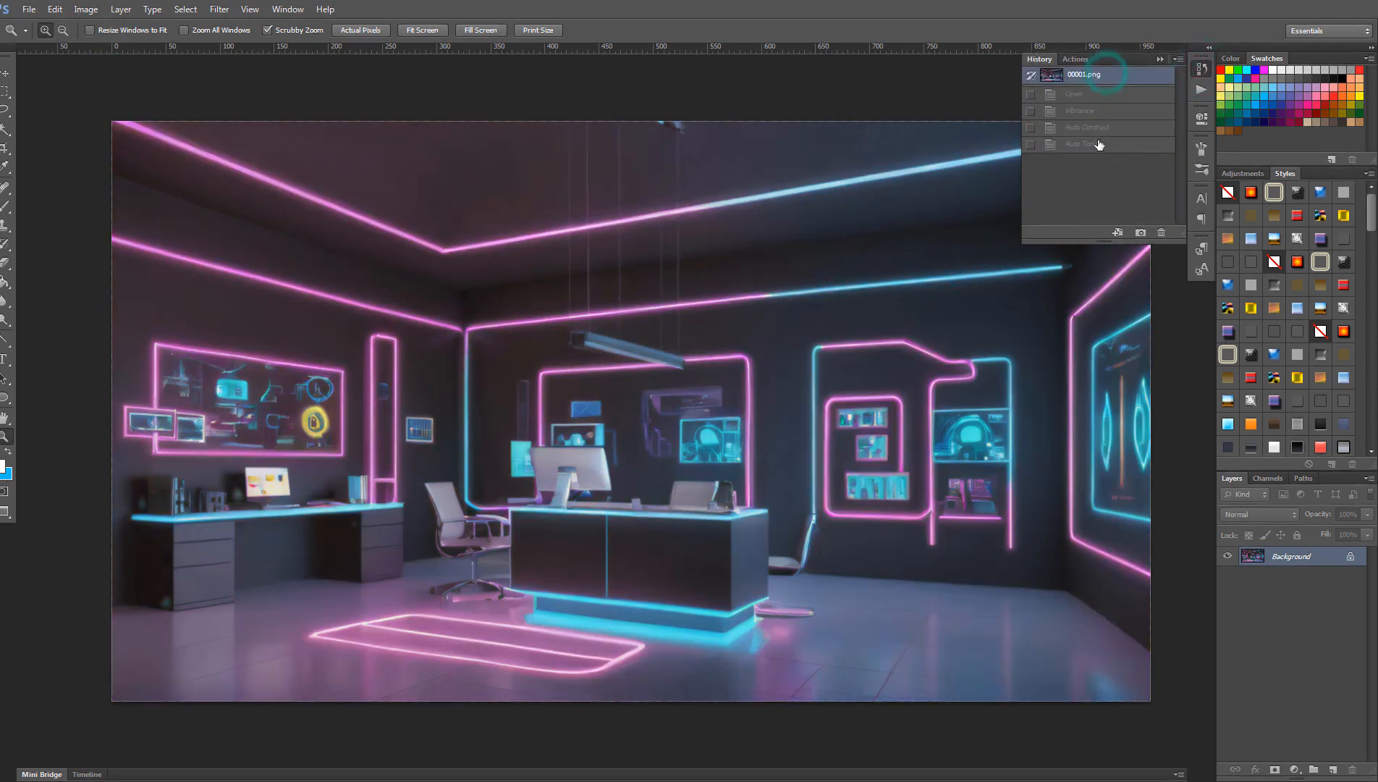
left_click(1099, 144)
left_click(1099, 73)
left_click(1092, 144)
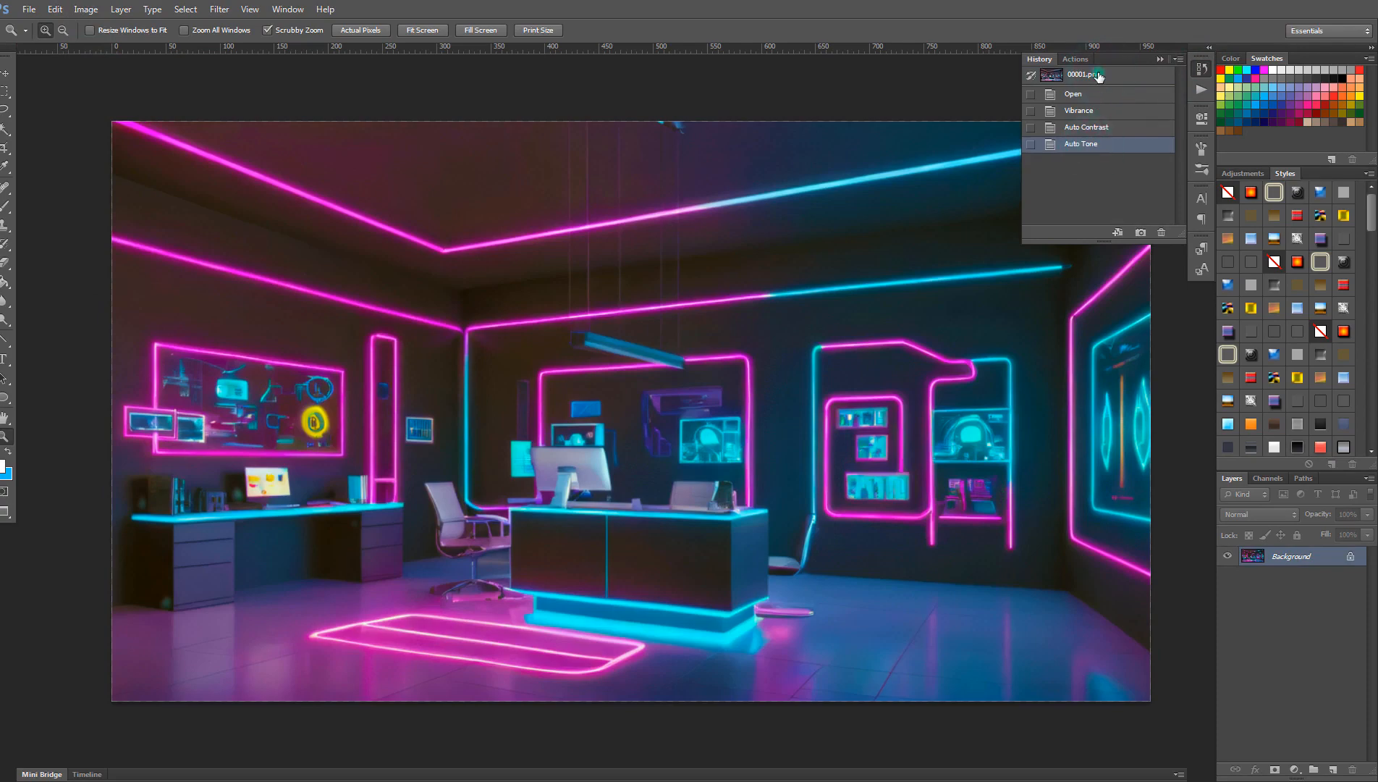
left_click(1099, 74)
left_click(1097, 144)
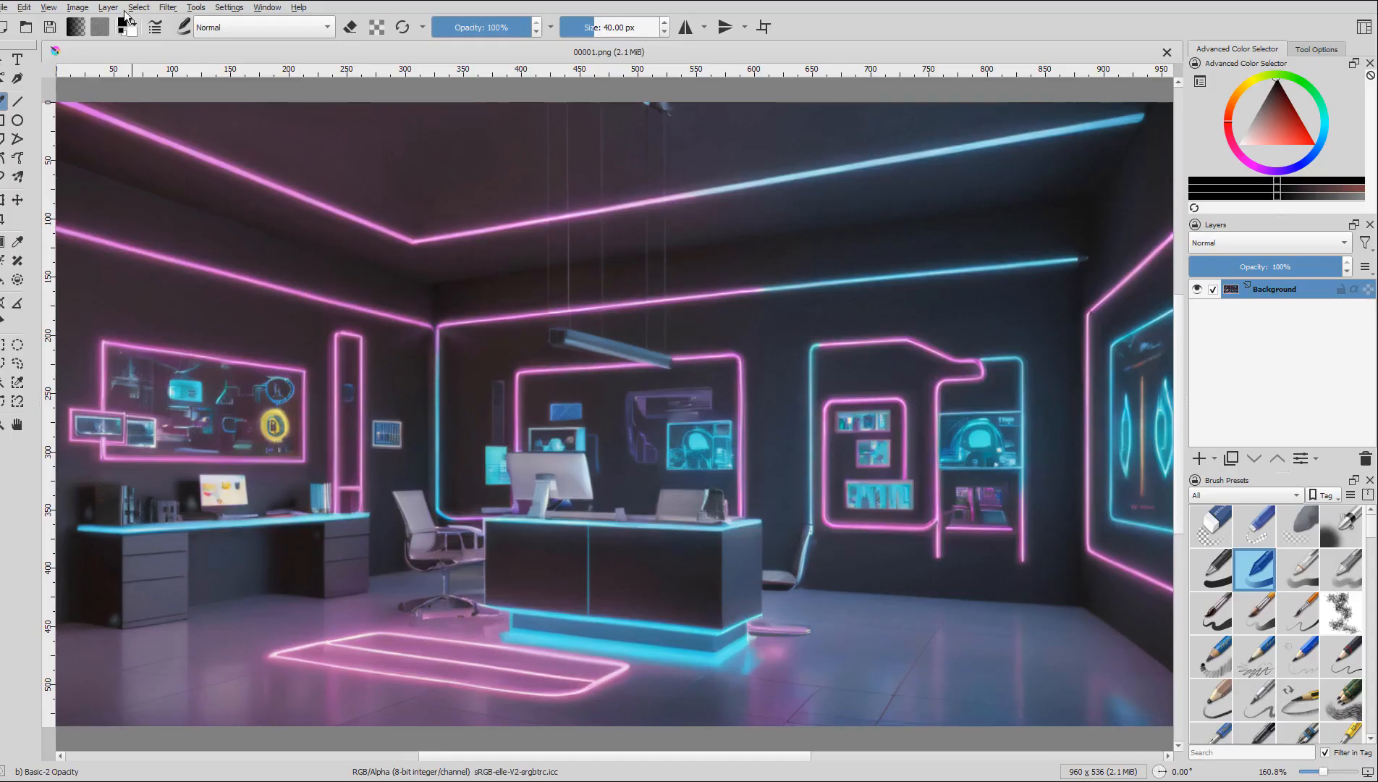
Step: Switch to Krita and apply a cross-channel Saturation adjustment driven by Lightness, with output 60 at input 0 and output 10 at input 100
left_click(78, 8)
mouse_move(174, 9)
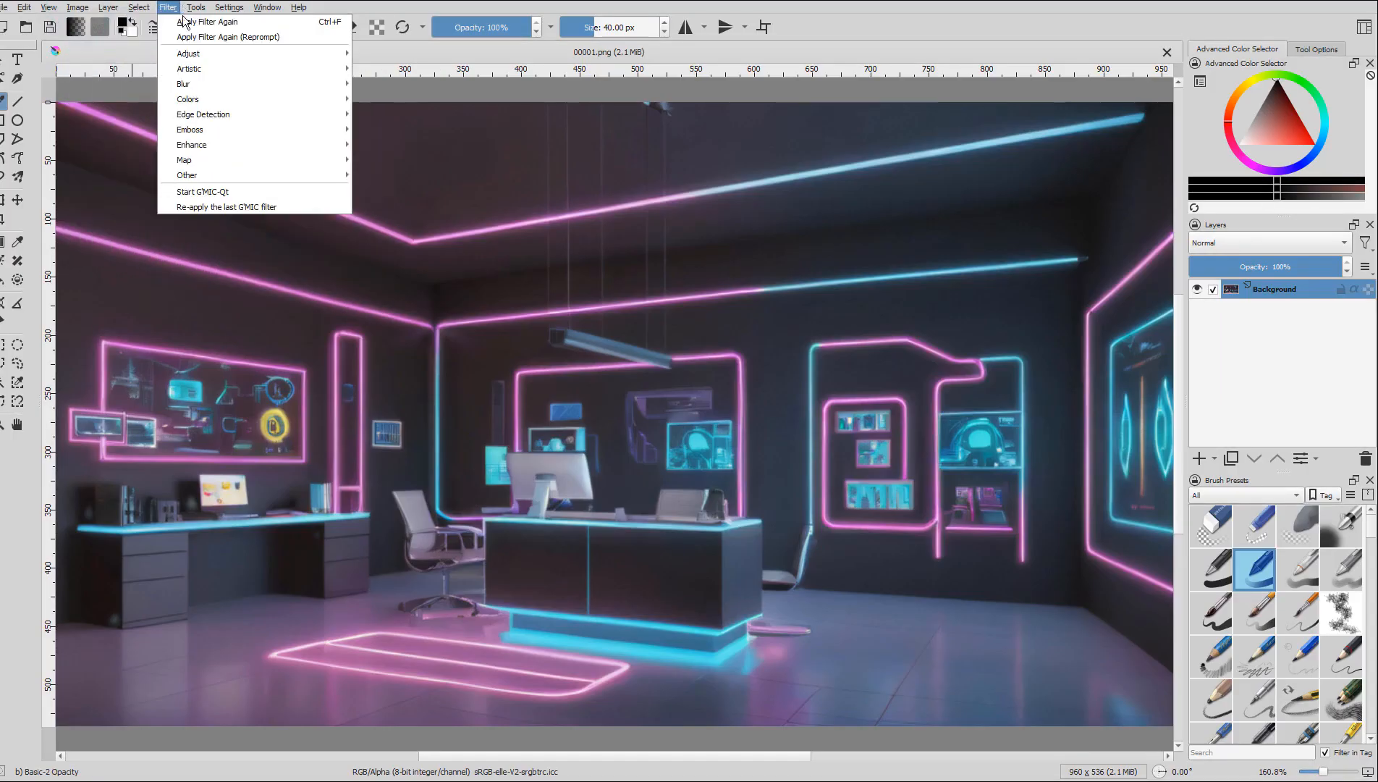
mouse_move(190, 56)
left_click(493, 113)
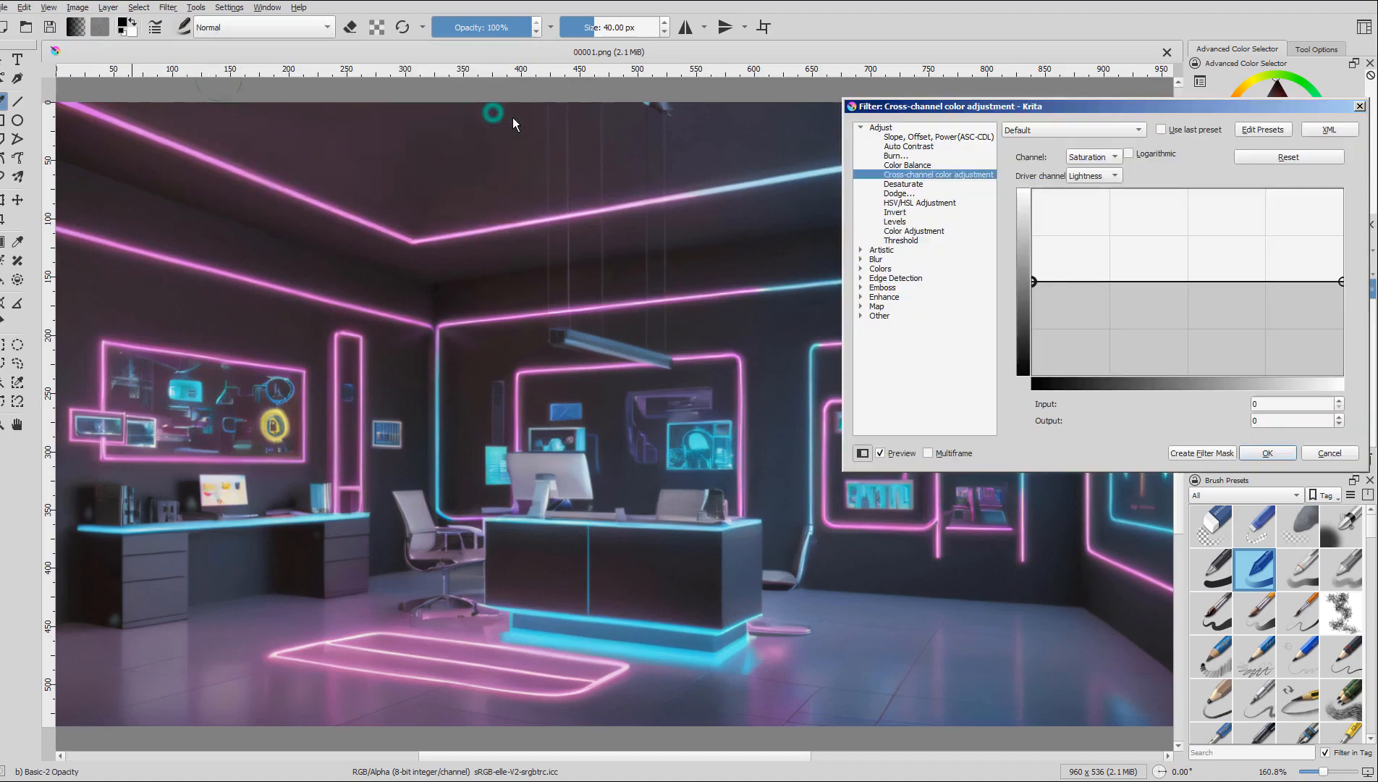
left_click_drag(1034, 282, 1018, 225)
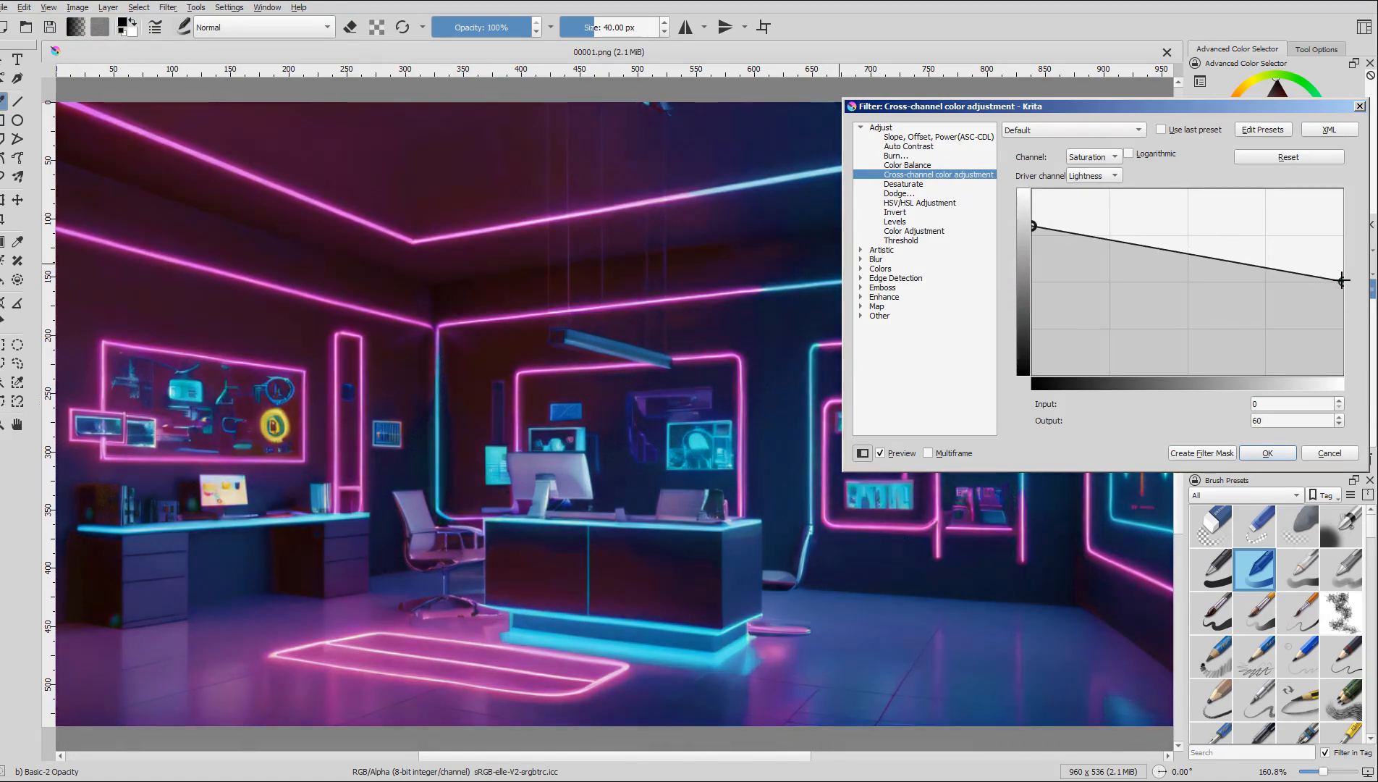
mouse_move(1342, 281)
left_mouse_down()
mouse_move(1341, 261)
mouse_move(1345, 271)
left_mouse_up()
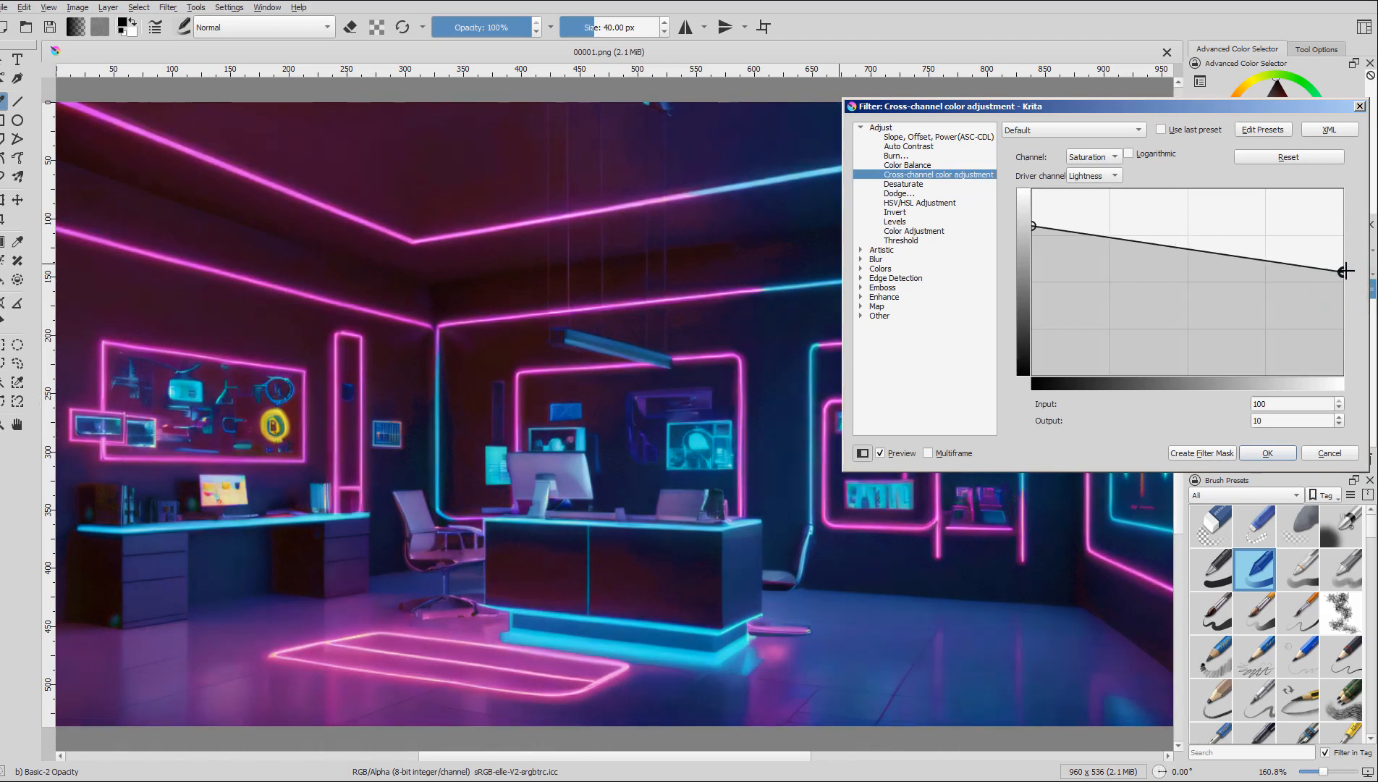
left_click(1288, 455)
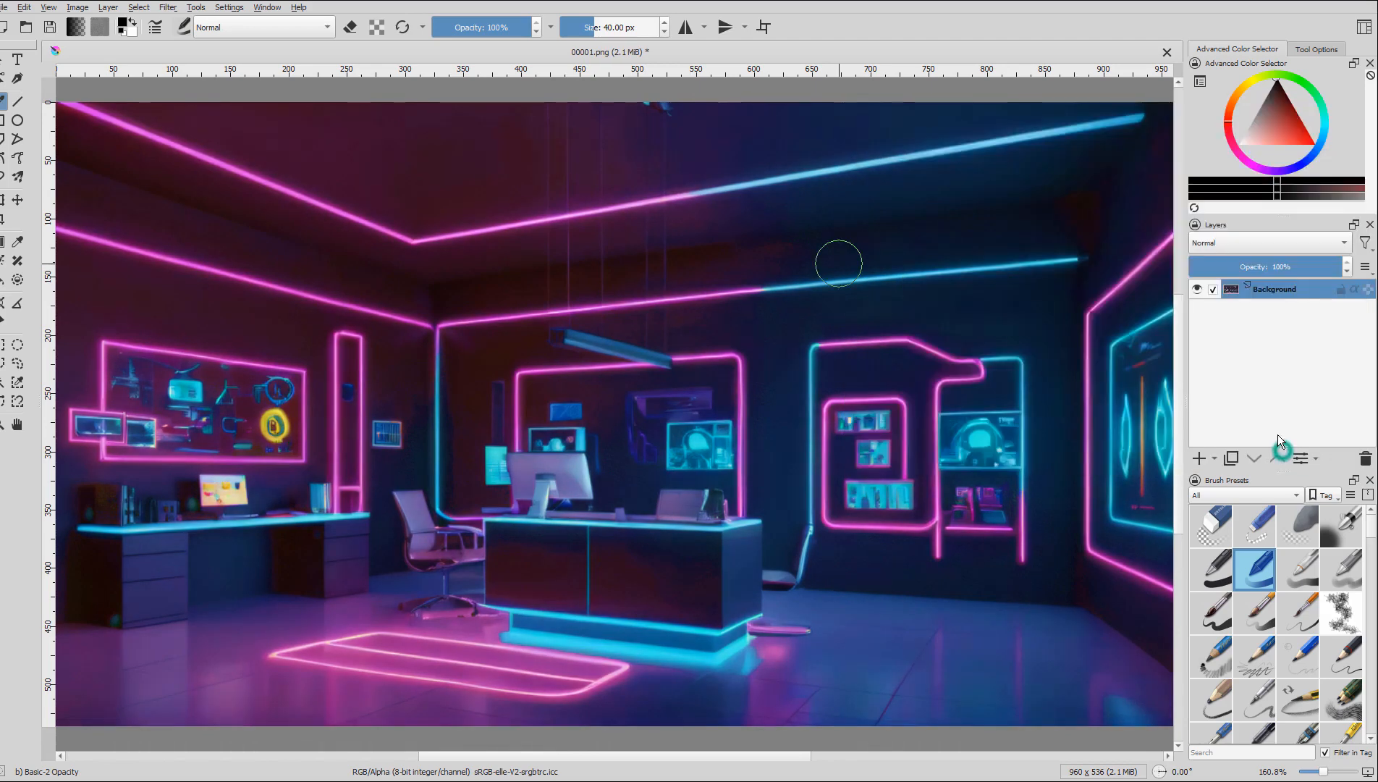
Step: Apply the Auto Contrast filter to the color-adjusted office image
left_click(167, 7)
mouse_move(217, 54)
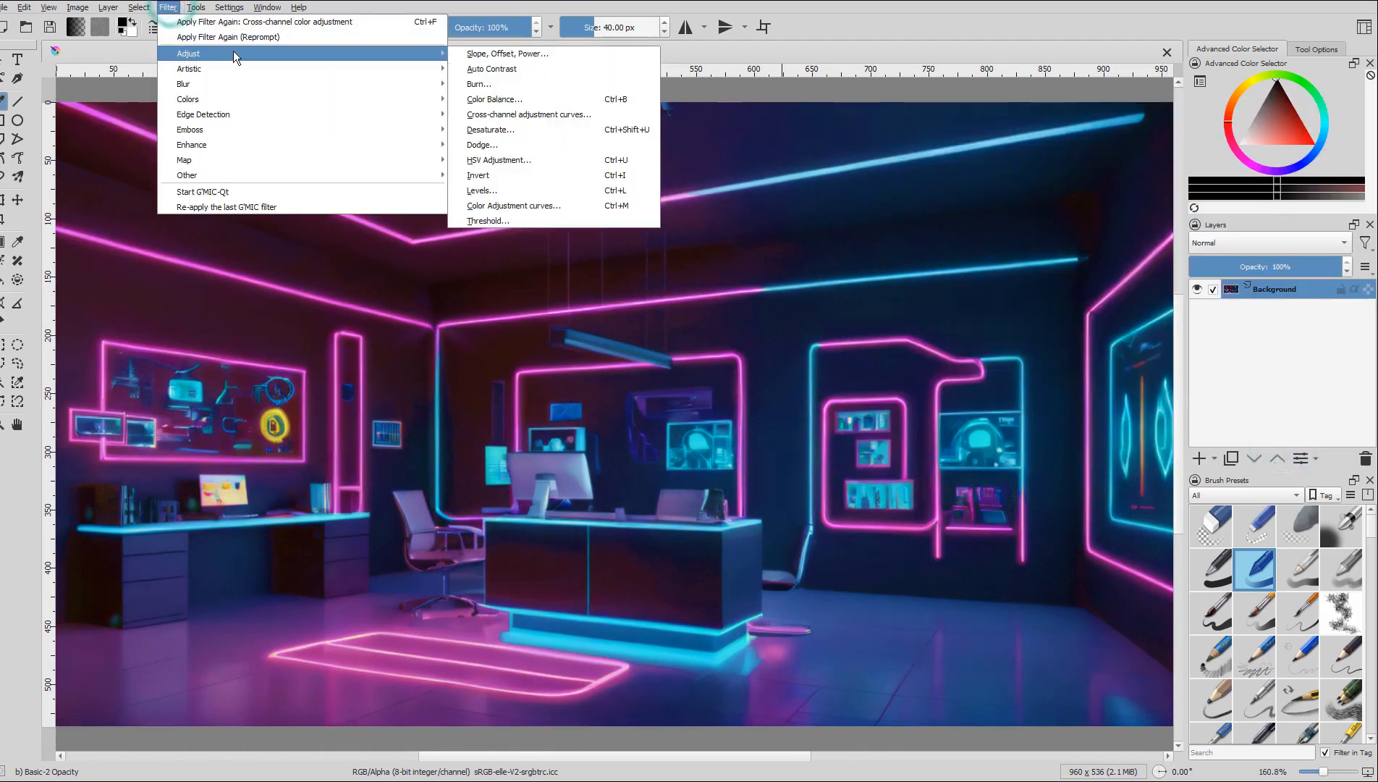
left_click(559, 75)
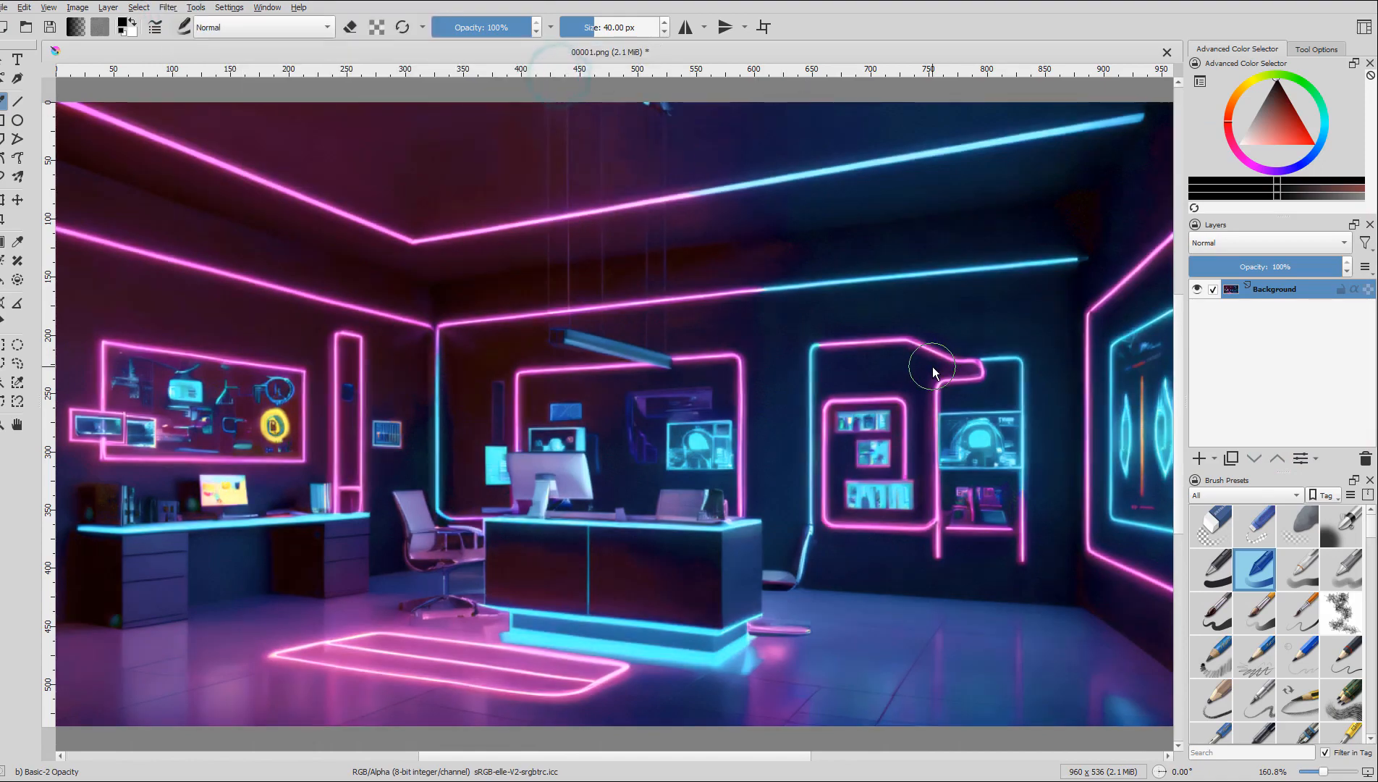
Step: Compare the office image before and after the filters by repeatedly undoing and redoing them, ending with the filters applied
key("ctrl+z")
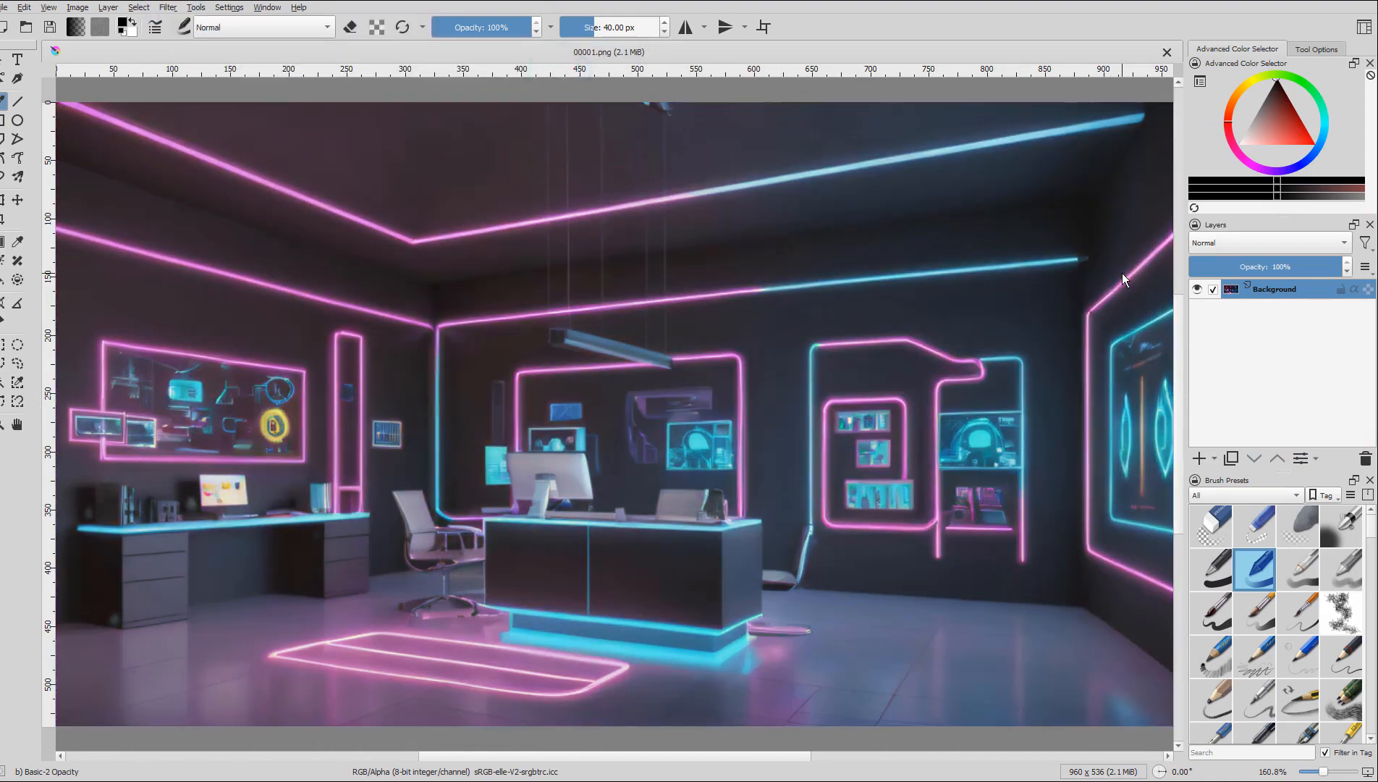
key("ctrl+shift+z")
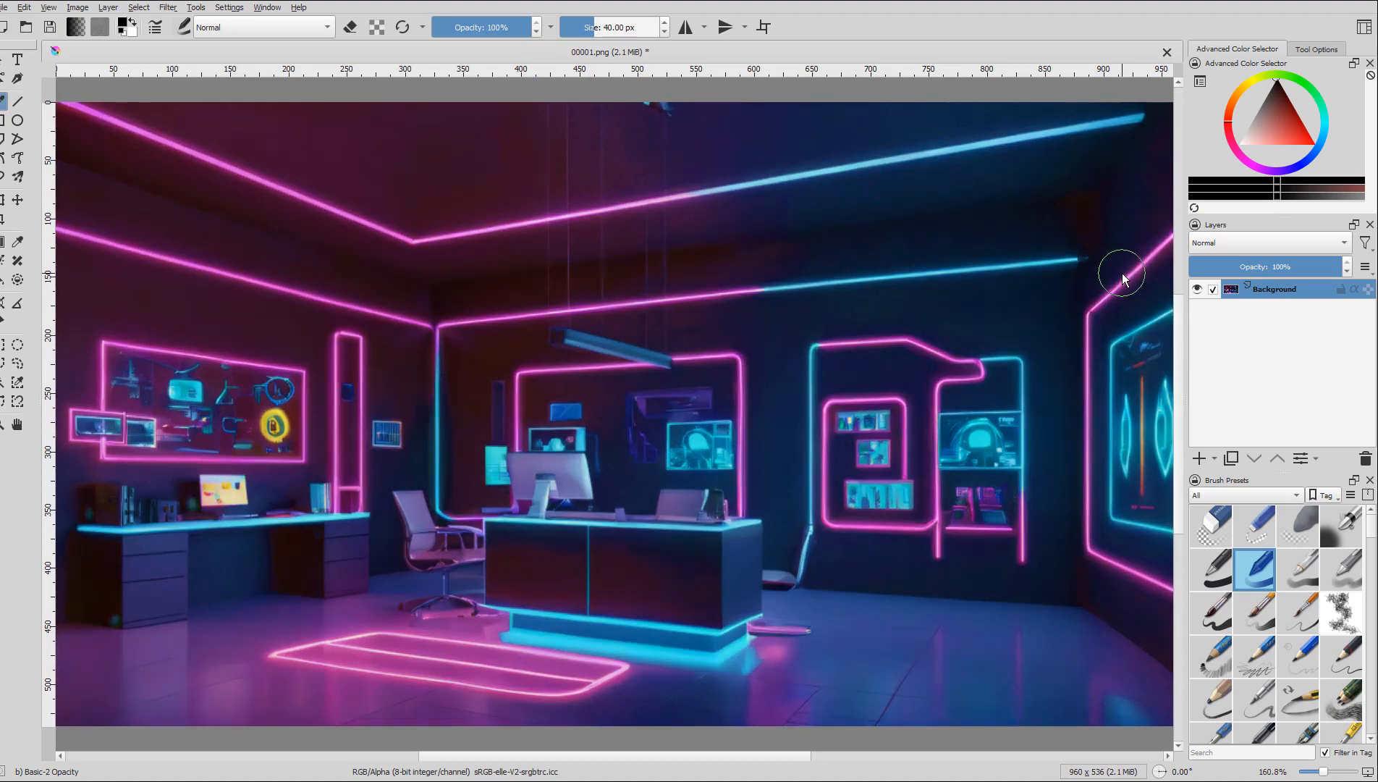
key("ctrl+z")
key("ctrl+shift+z")
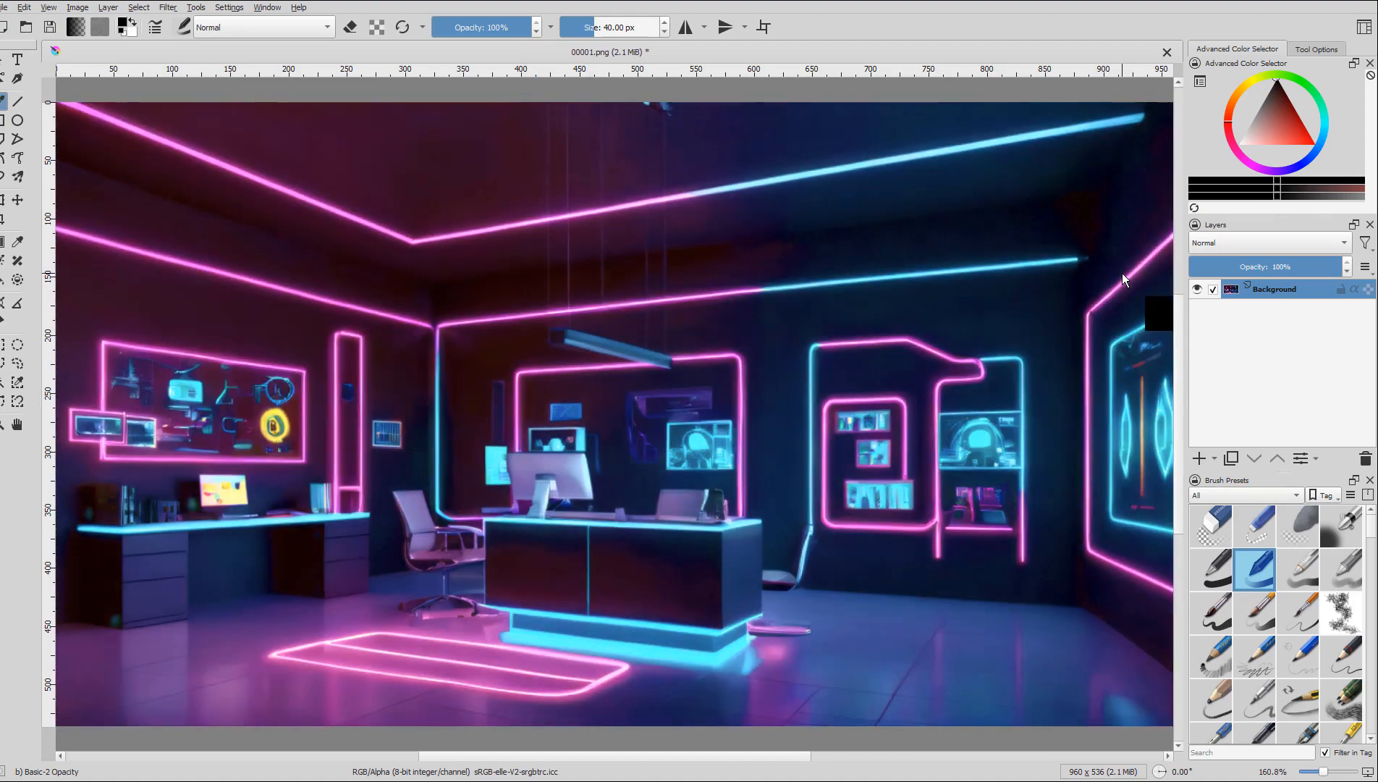
key("ctrl+z")
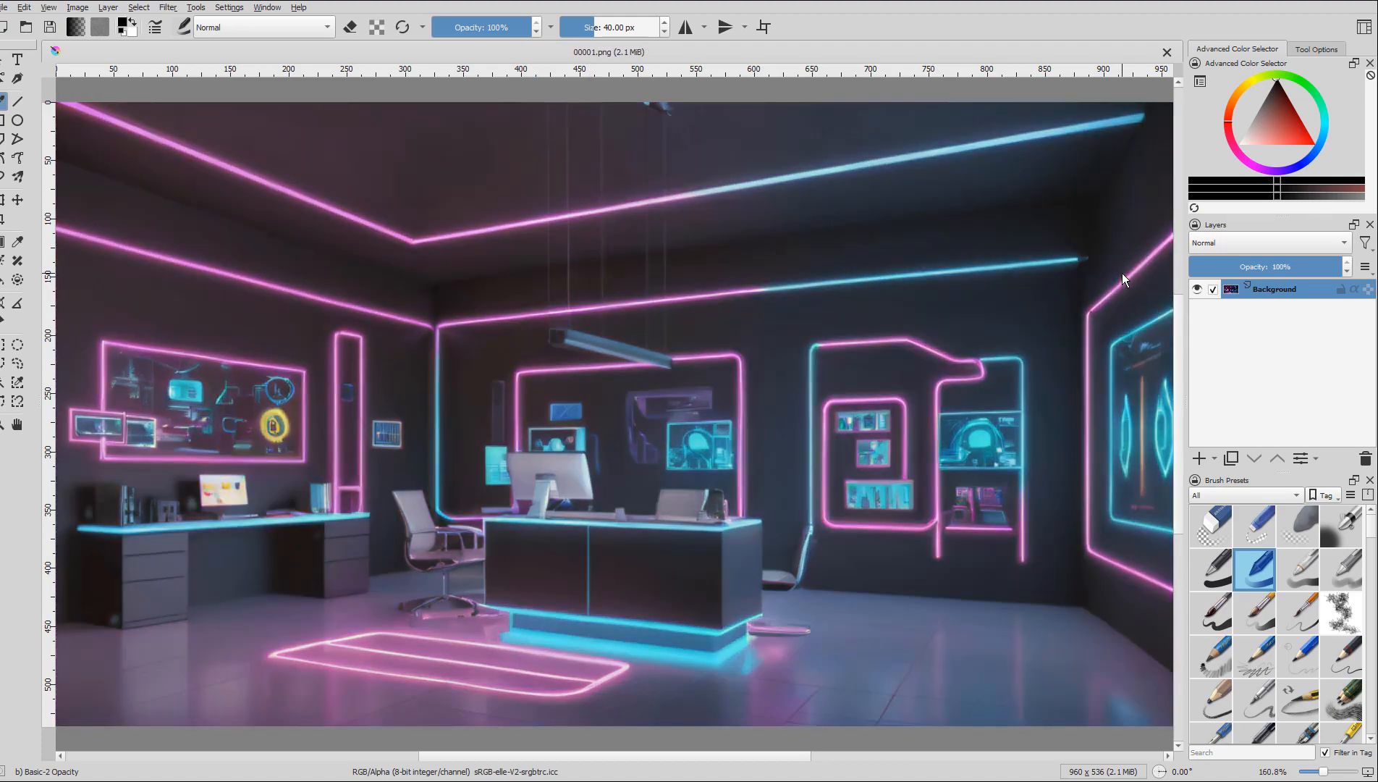
key("ctrl+shift+z")
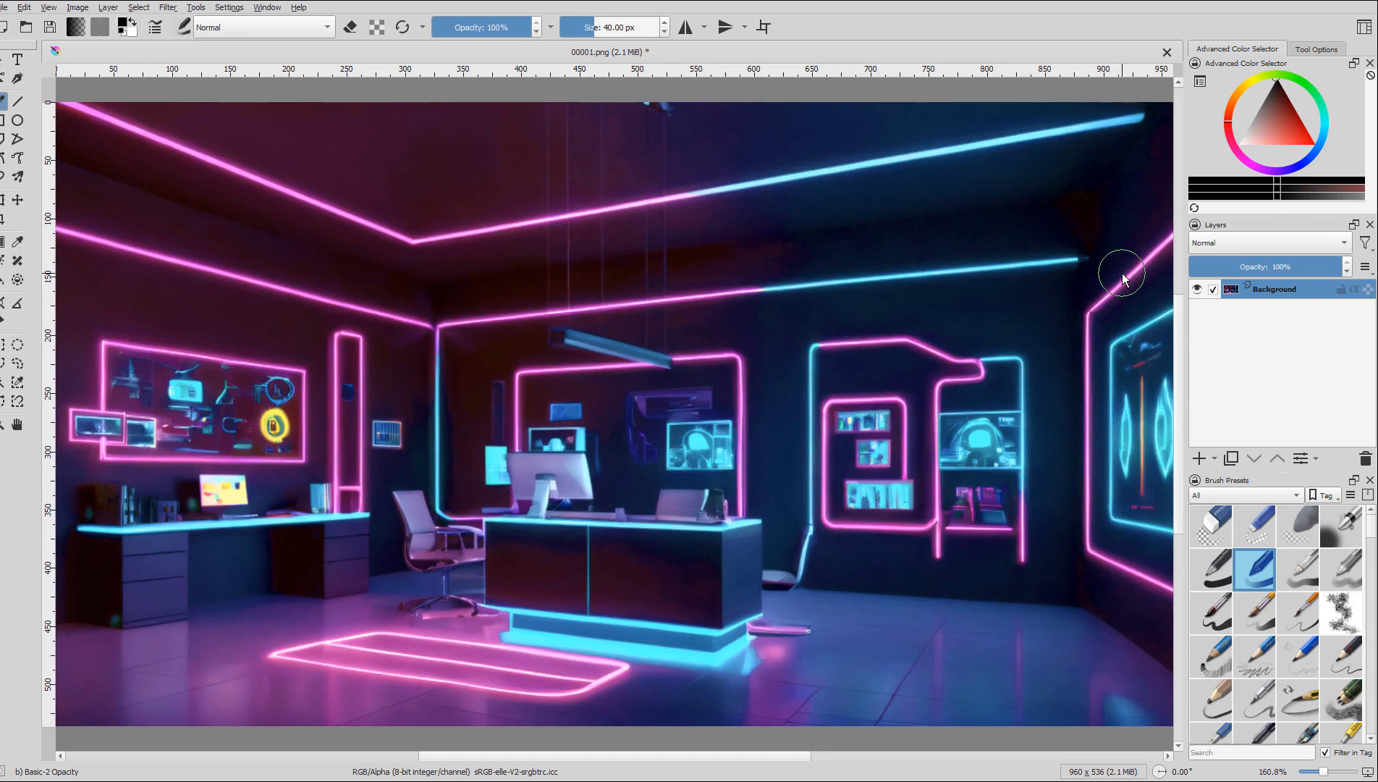